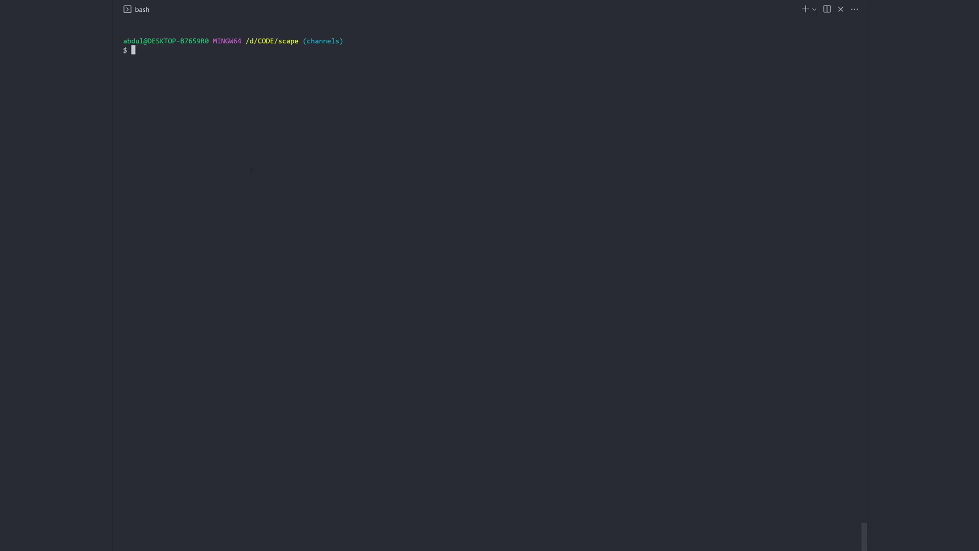
# Build and launch the Scape editor with yarn windows:editor:build && yarn windows:editor:run.
pyautogui.write('yarn windows:editor:build && yarn windows:editor:run')
pyautogui.press('Return')
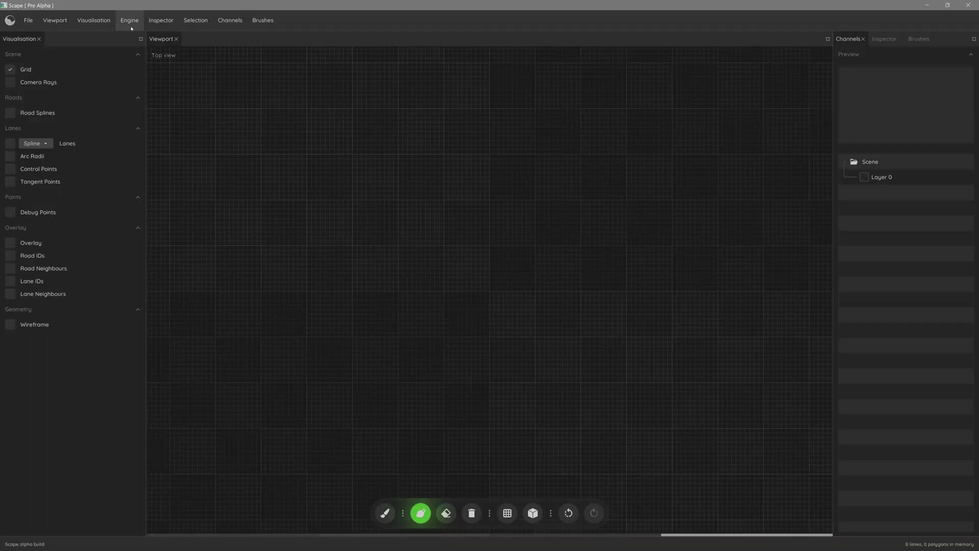
pyautogui.click(82, 21)
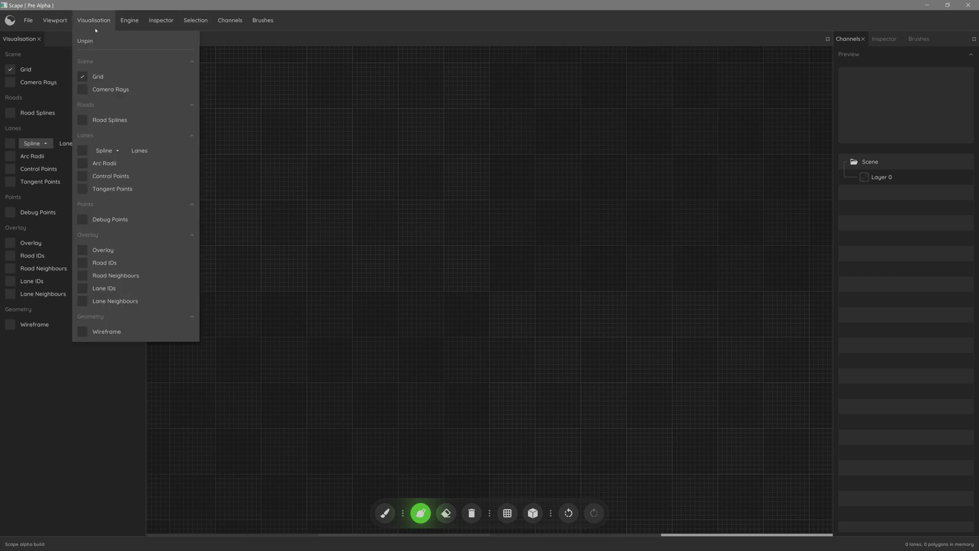
pyautogui.moveTo(161, 22)
pyautogui.moveTo(129, 20)
pyautogui.moveTo(128, 40); pyautogui.dragTo(696, 320)
pyautogui.moveTo(491, 161); pyautogui.dragTo(694, 204)
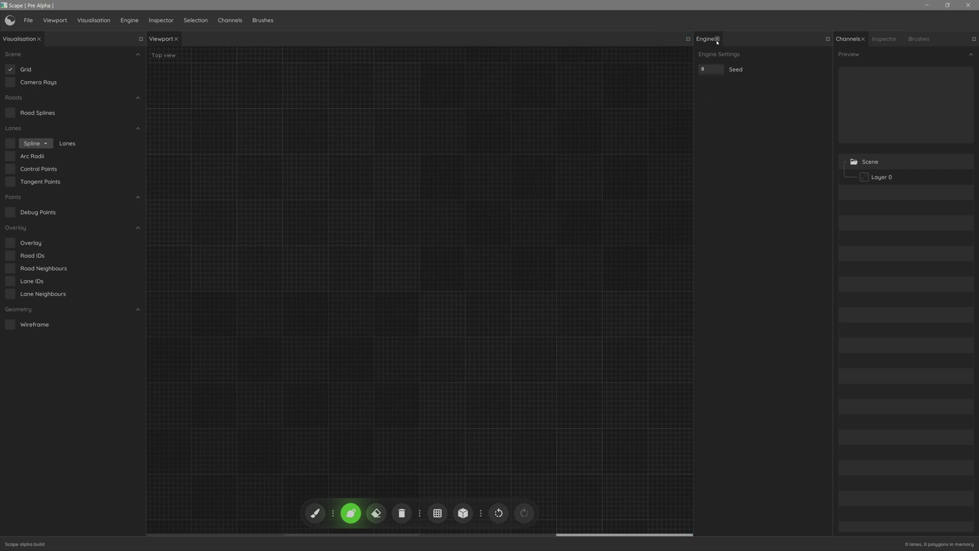
pyautogui.click(717, 39)
# Switch to lane editing mode and tilt the camera into a perspective view.
pyautogui.click(385, 513)
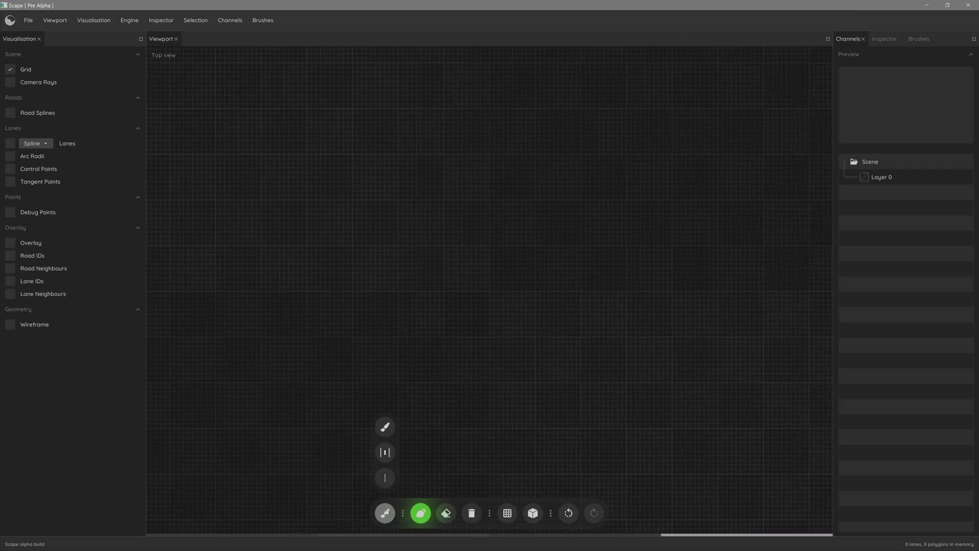
pyautogui.click(387, 453)
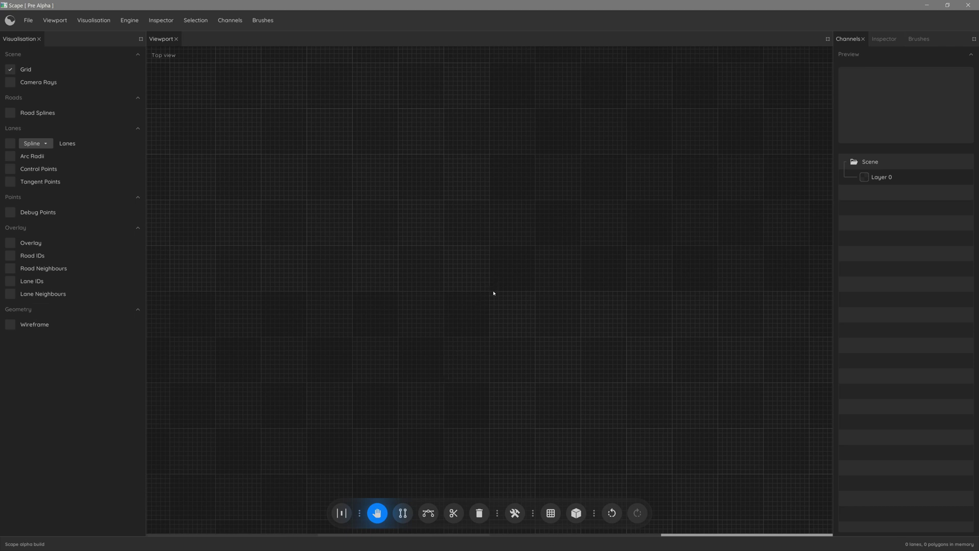
pyautogui.moveTo(482, 295); pyautogui.dragTo(478, 267, button='middle')
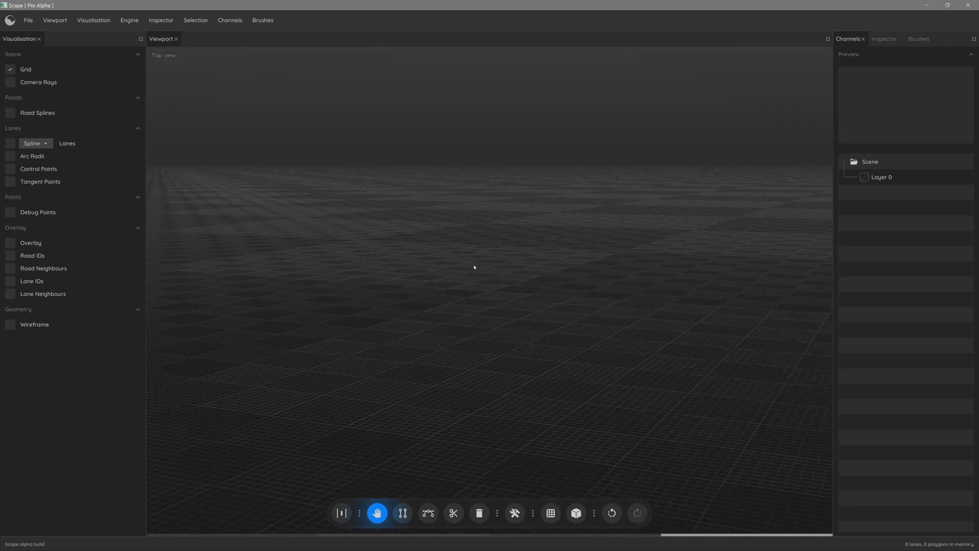
# Orbit and zoom the camera to look across the ground grid at a low angle.
pyautogui.scroll(5, 474, 269)
pyautogui.scroll(-5, 504, 267)
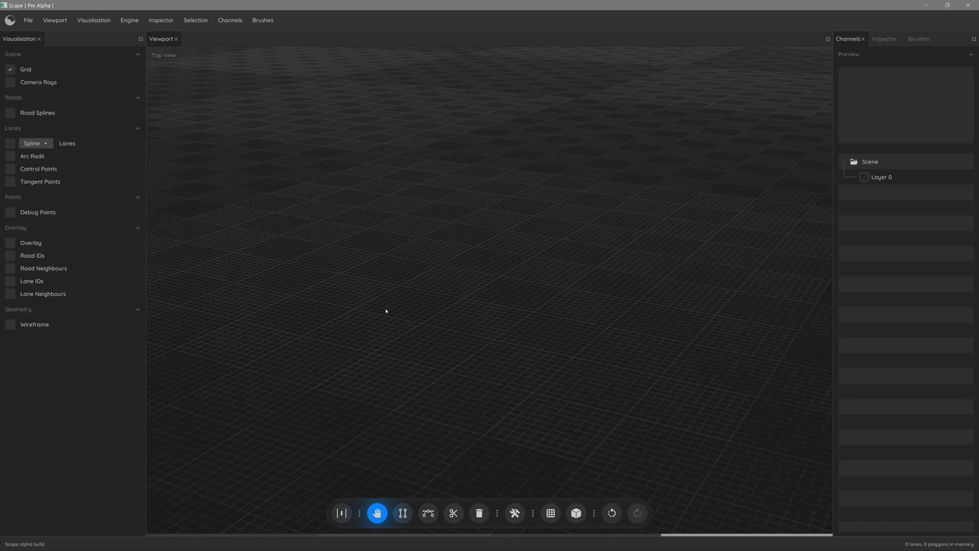
pyautogui.moveTo(393, 303); pyautogui.dragTo(480, 284, button='middle')
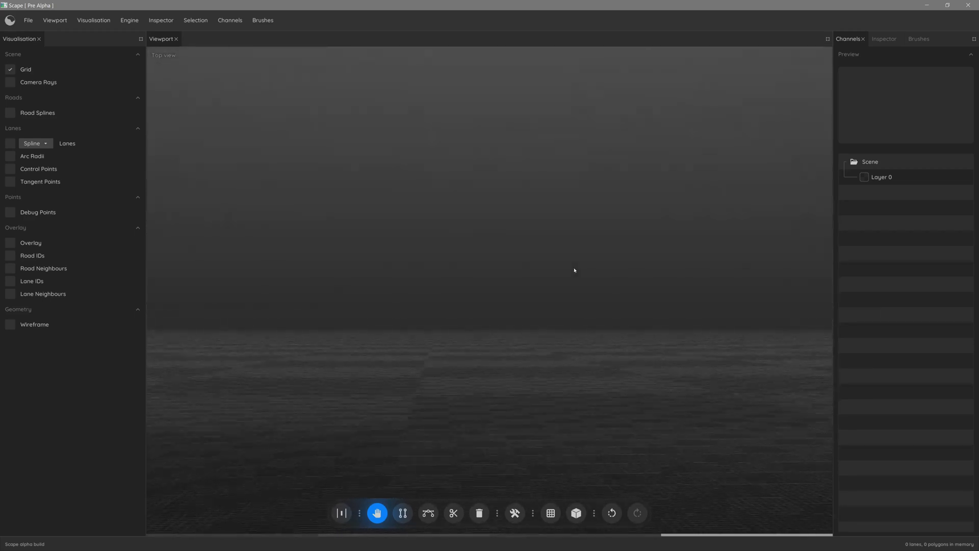
pyautogui.moveTo(569, 274); pyautogui.dragTo(481, 295)
pyautogui.scroll(-3, 481, 295)
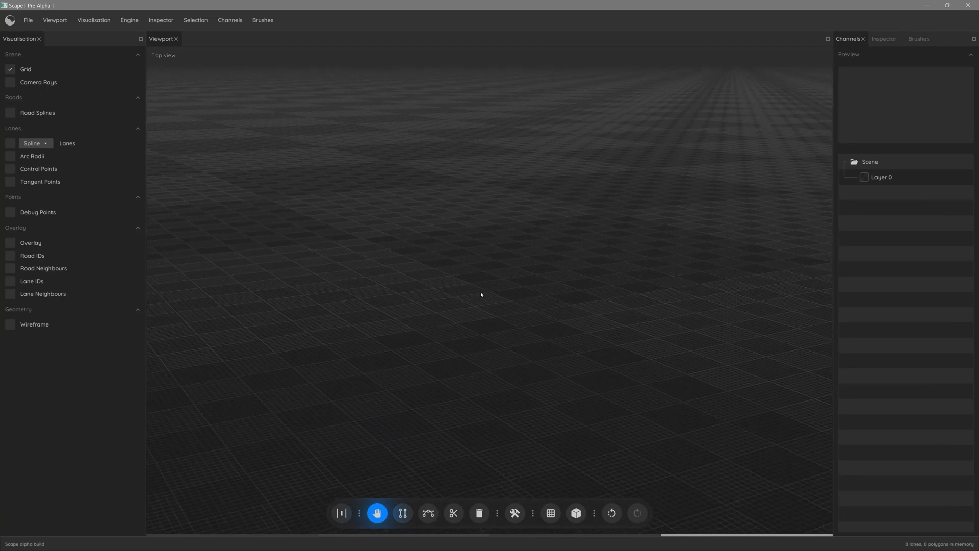
pyautogui.moveTo(481, 294); pyautogui.dragTo(407, 279)
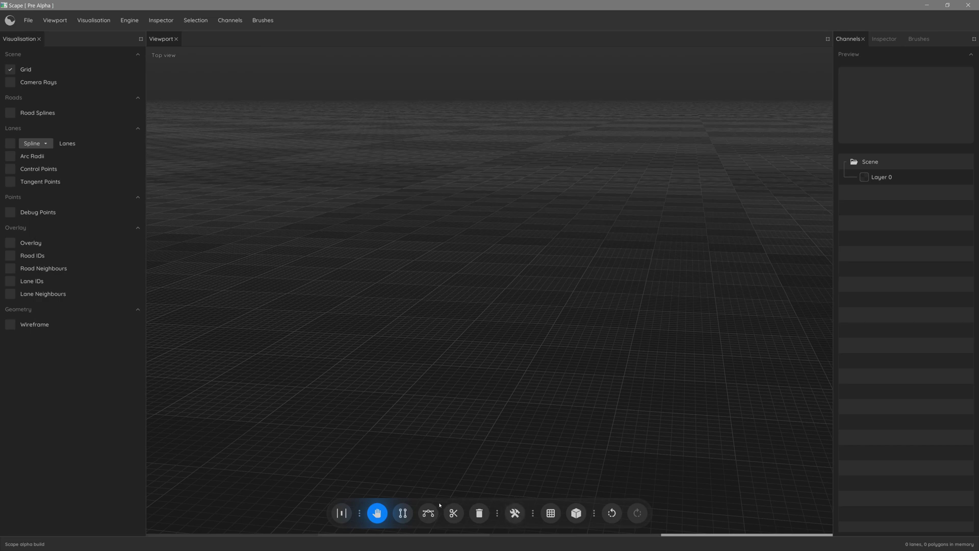
pyautogui.scroll(3, 474, 443)
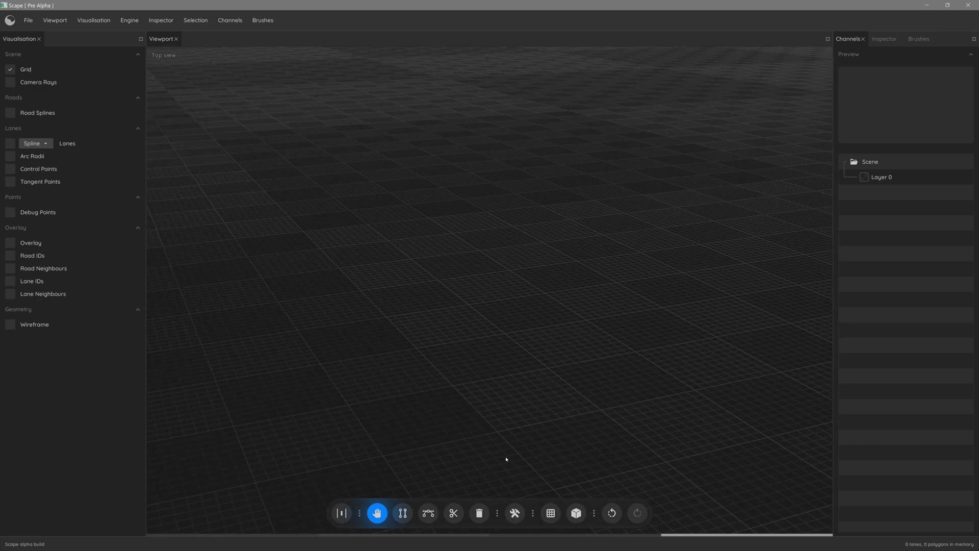
# Return to the top-down view with Grid shown and Camera Rays hidden.
pyautogui.click(550, 513)
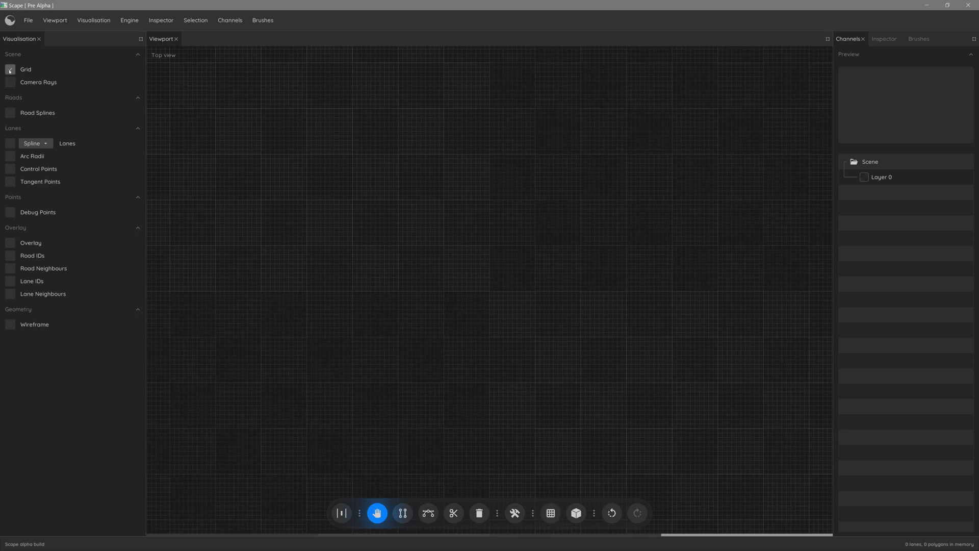
pyautogui.click(10, 69)
pyautogui.click(10, 82)
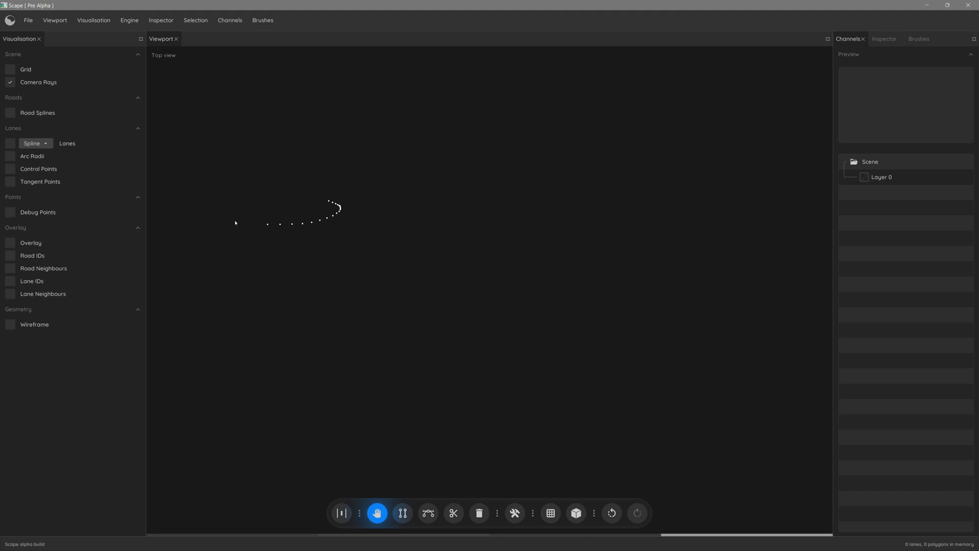
pyautogui.click(10, 69)
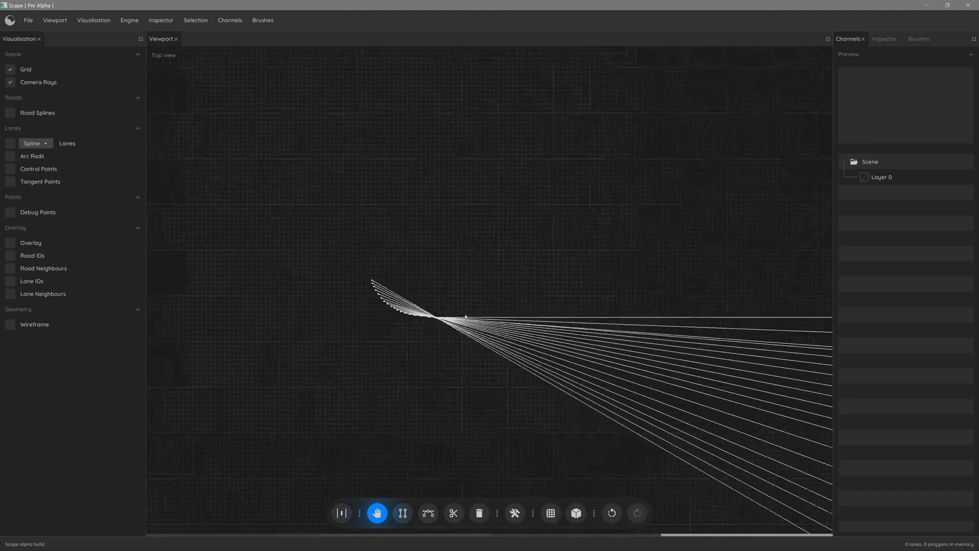
pyautogui.click(11, 83)
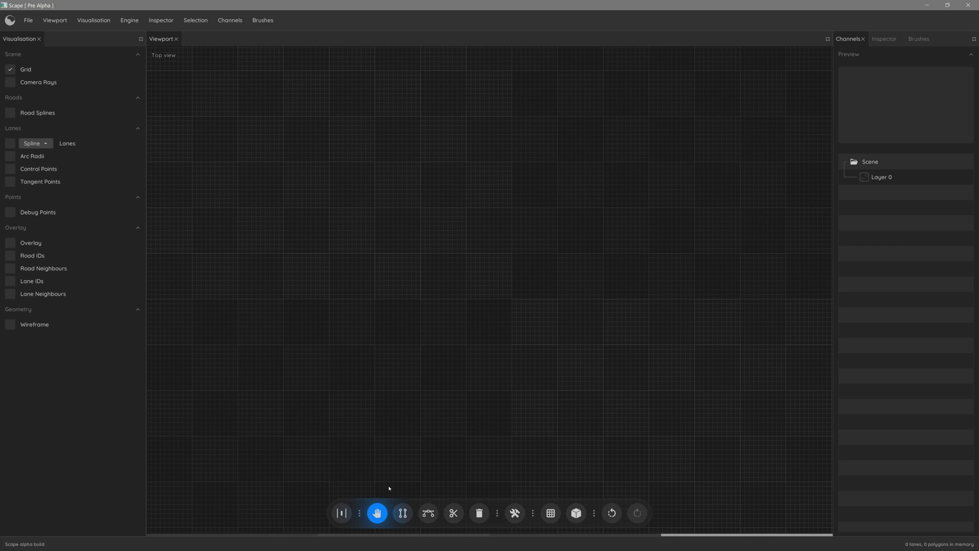
pyautogui.click(342, 513)
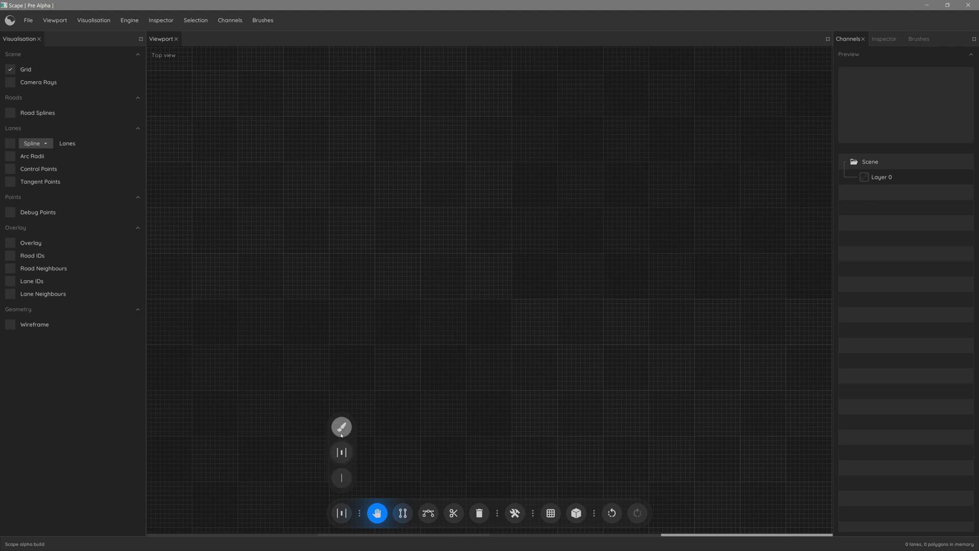
# Try pixel painting and lane modes, then settle on road editing mode.
pyautogui.click(341, 427)
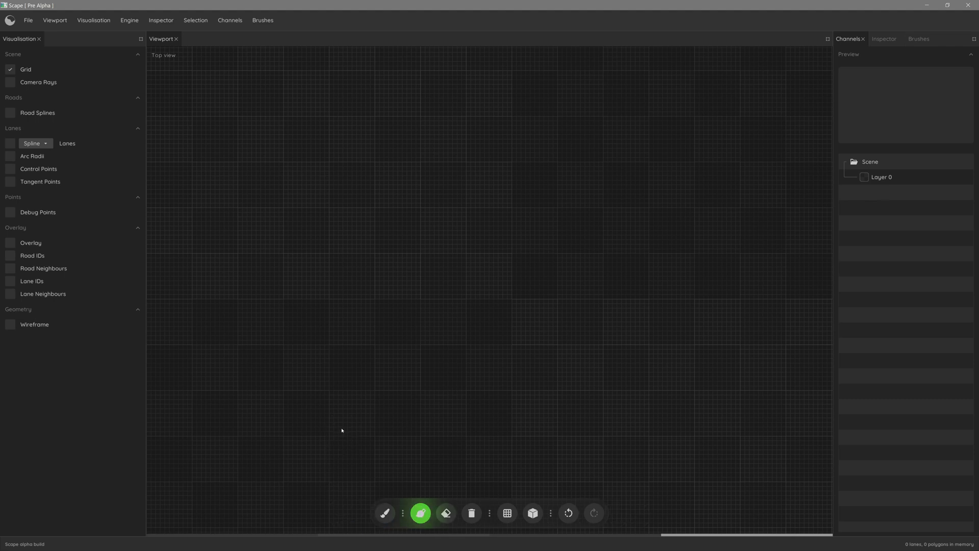
pyautogui.click(385, 513)
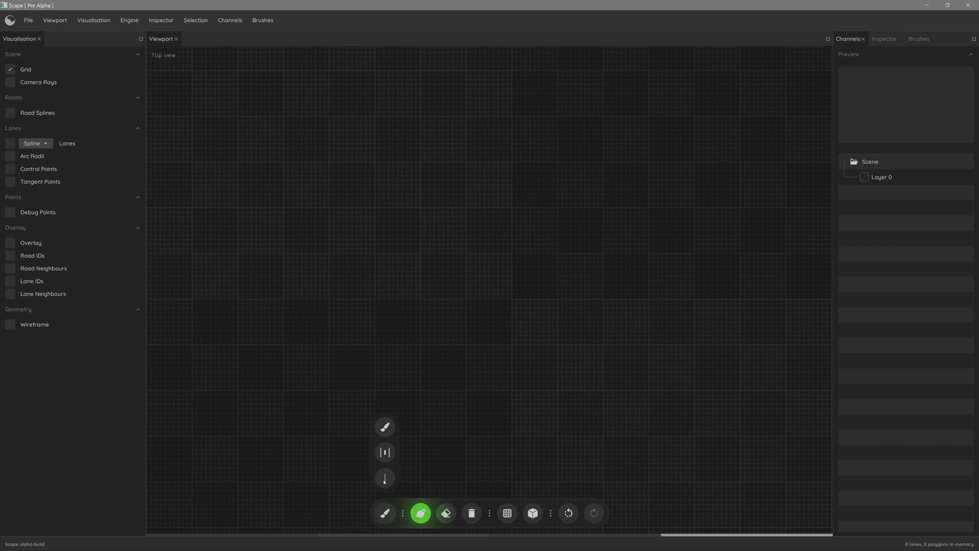
pyautogui.click(384, 452)
pyautogui.click(342, 513)
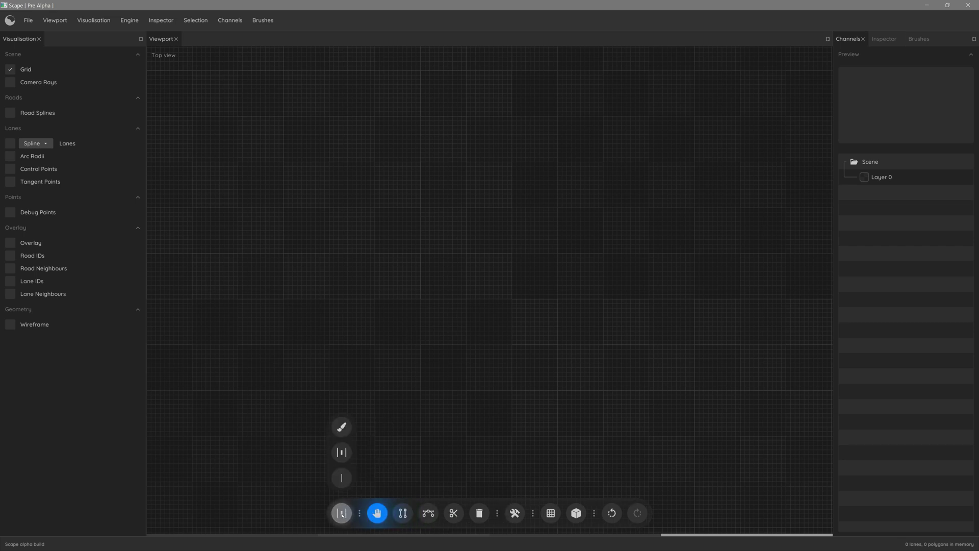
pyautogui.click(341, 476)
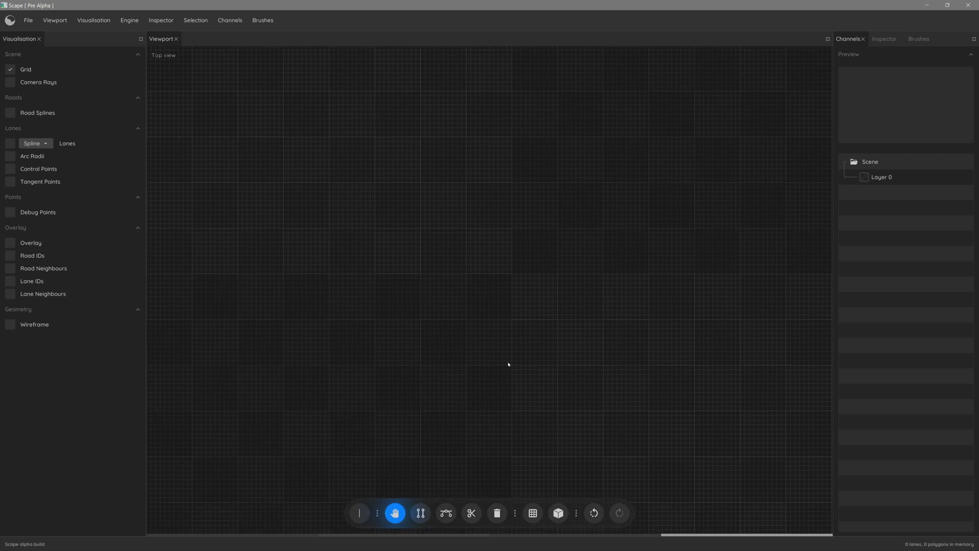
pyautogui.scroll(1, 540, 341)
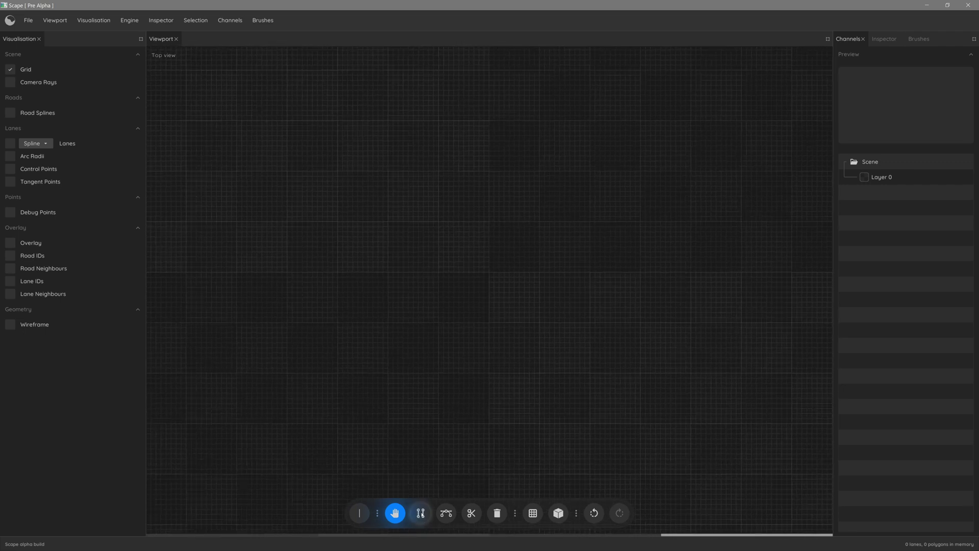
# Draw a straight dashed road rising to the right with the straight road tool.
pyautogui.click(420, 513)
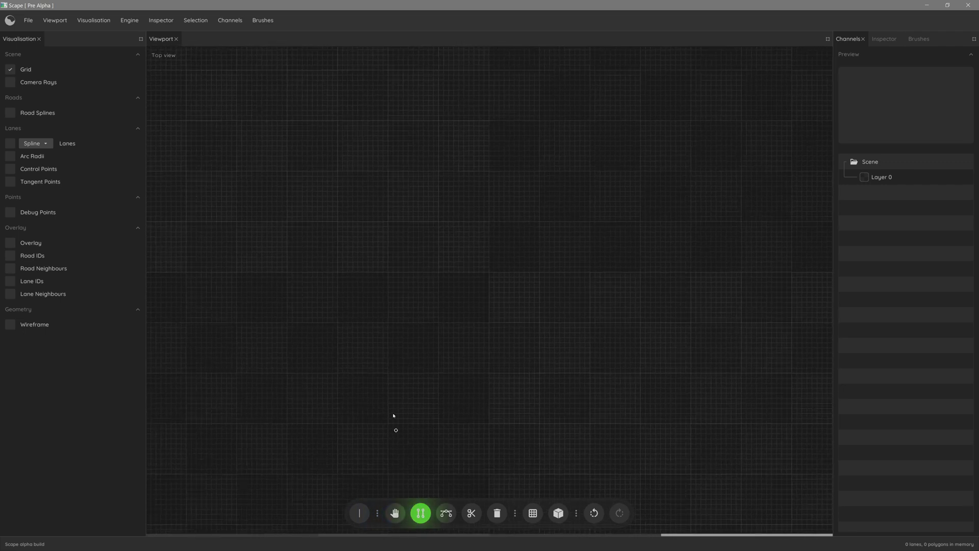
pyautogui.click(447, 513)
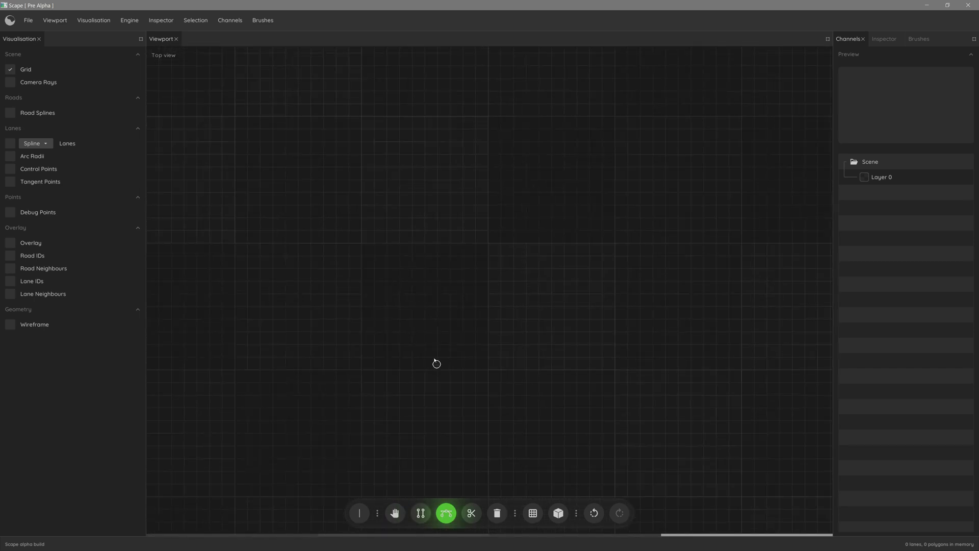
pyautogui.scroll(3, 429, 362)
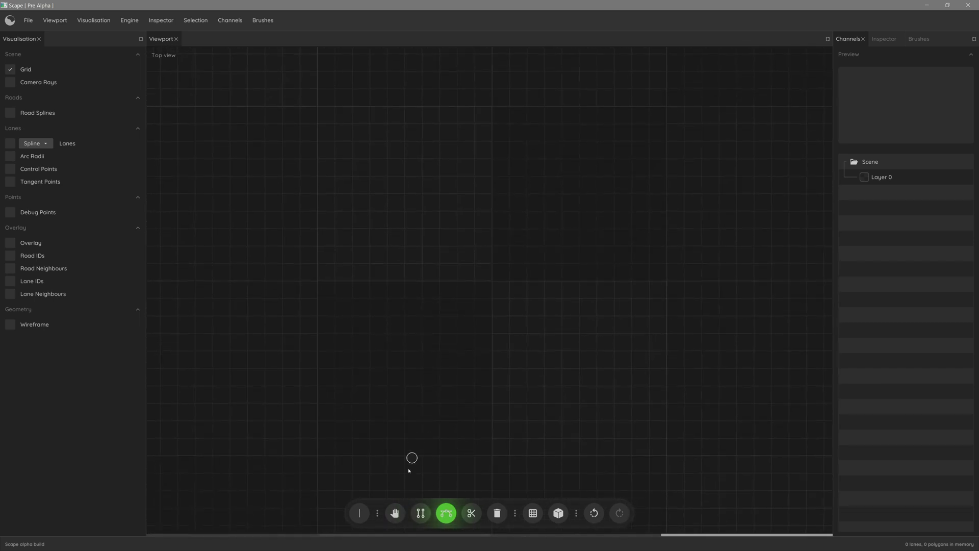
pyautogui.click(421, 513)
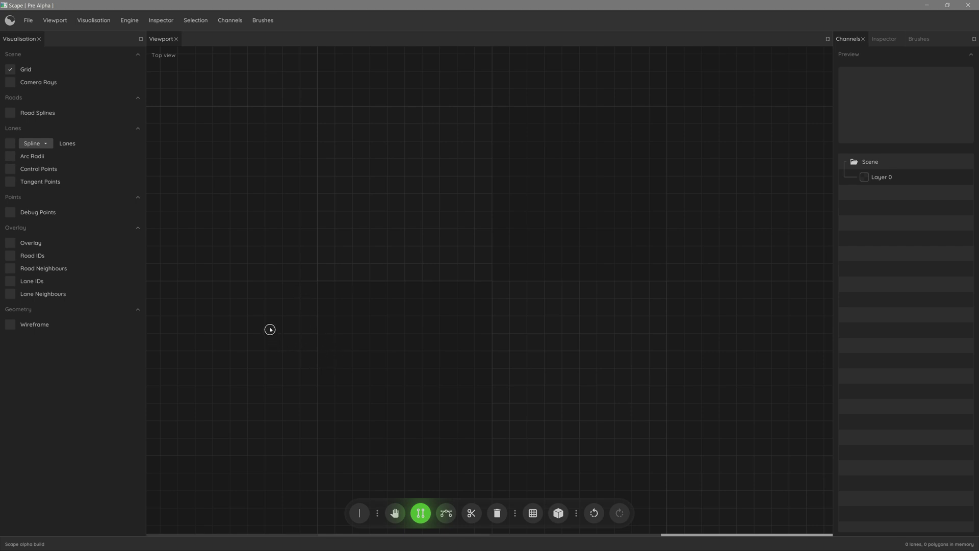
pyautogui.moveTo(249, 340)
pyautogui.mouseDown()
pyautogui.moveTo(413, 243)
pyautogui.moveTo(423, 203)
pyautogui.moveTo(483, 182)
pyautogui.mouseUp()
pyautogui.scroll(-3, 478, 270)
pyautogui.moveTo(476, 284); pyautogui.dragTo(444, 292, button='middle')
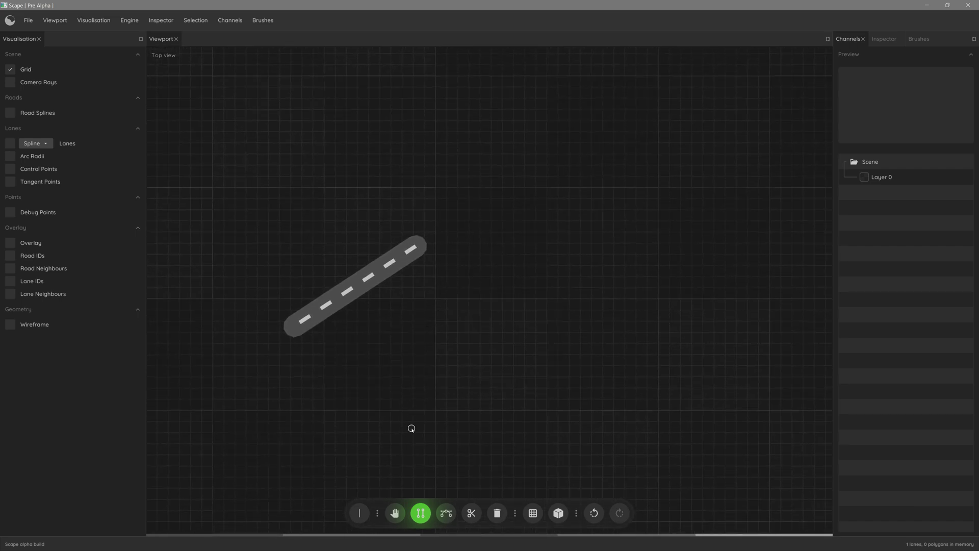
# Select the road with the hand tool and drag its ends until it lies horizontal.
pyautogui.click(395, 512)
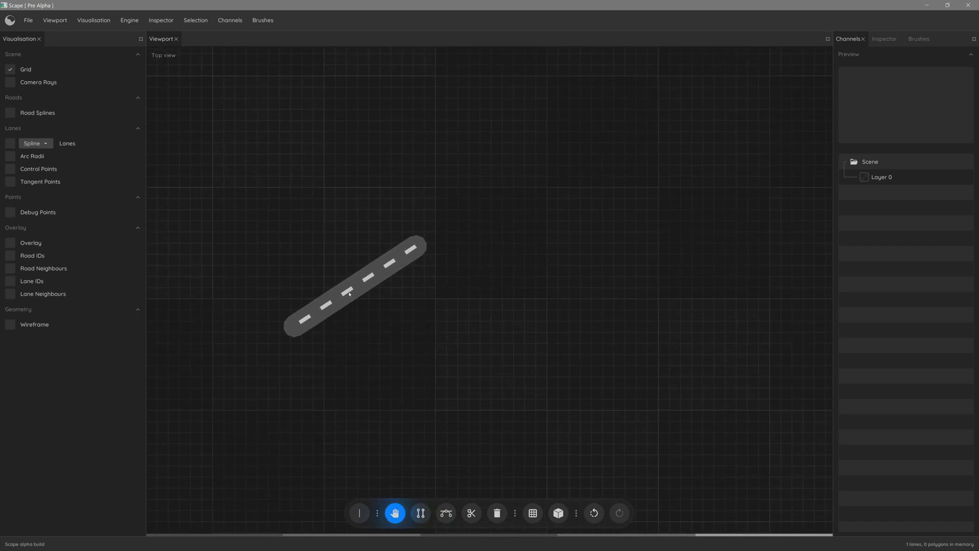
pyautogui.click(349, 293)
pyautogui.moveTo(429, 236); pyautogui.dragTo(386, 256)
pyautogui.click(297, 325)
pyautogui.moveTo(282, 336); pyautogui.dragTo(277, 261)
pyautogui.click(443, 511)
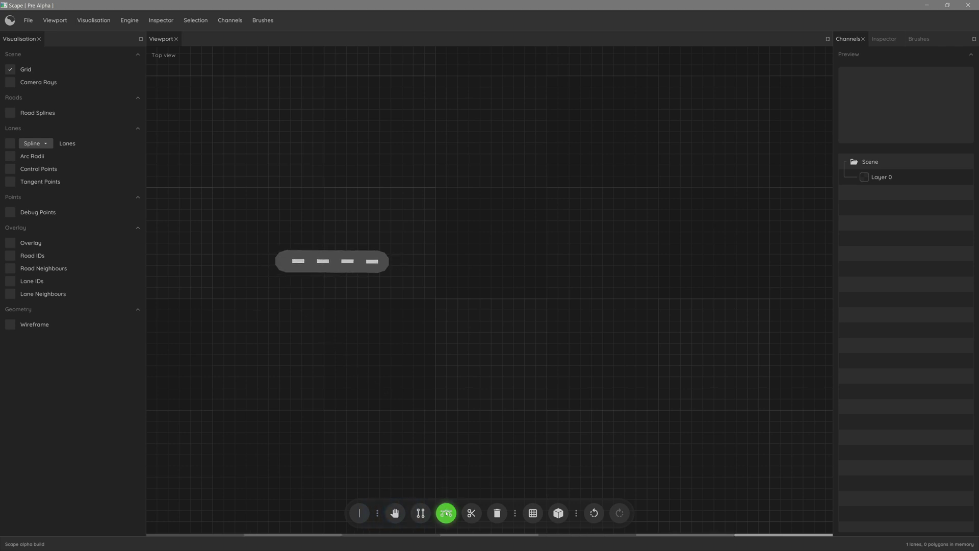
# Draw a curved arc road below and lengthen the straight road at both ends.
pyautogui.moveTo(291, 418)
pyautogui.mouseDown()
pyautogui.moveTo(372, 382)
pyautogui.moveTo(425, 431)
pyautogui.moveTo(387, 358)
pyautogui.moveTo(240, 424)
pyautogui.moveTo(306, 456)
pyautogui.moveTo(398, 440)
pyautogui.moveTo(430, 393)
pyautogui.moveTo(466, 411)
pyautogui.moveTo(433, 350)
pyautogui.moveTo(389, 348)
pyautogui.moveTo(387, 363)
pyautogui.moveTo(454, 411)
pyautogui.moveTo(402, 422)
pyautogui.moveTo(455, 404)
pyautogui.moveTo(420, 345)
pyautogui.moveTo(446, 372)
pyautogui.moveTo(441, 406)
pyautogui.mouseUp()
pyautogui.press('Escape')
pyautogui.moveTo(372, 265)
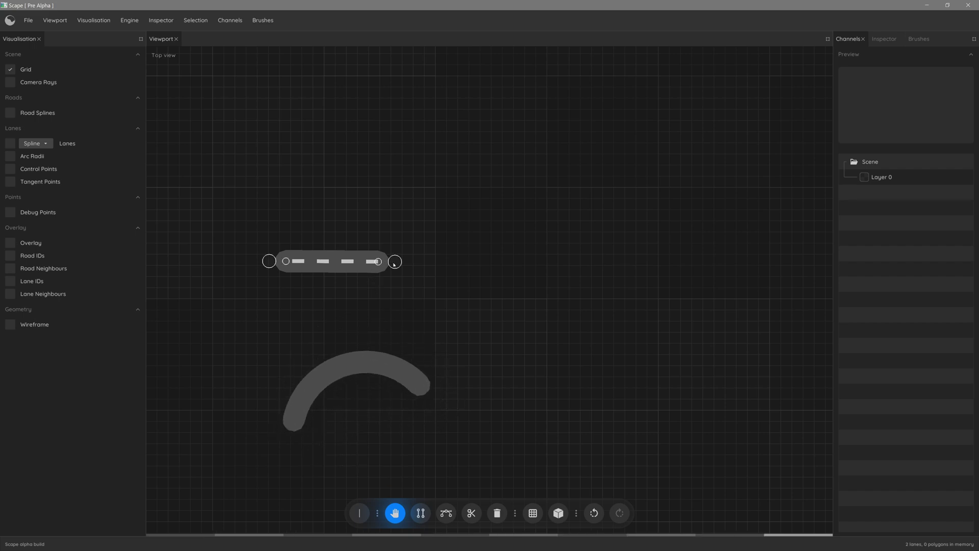
pyautogui.moveTo(394, 264); pyautogui.dragTo(424, 261)
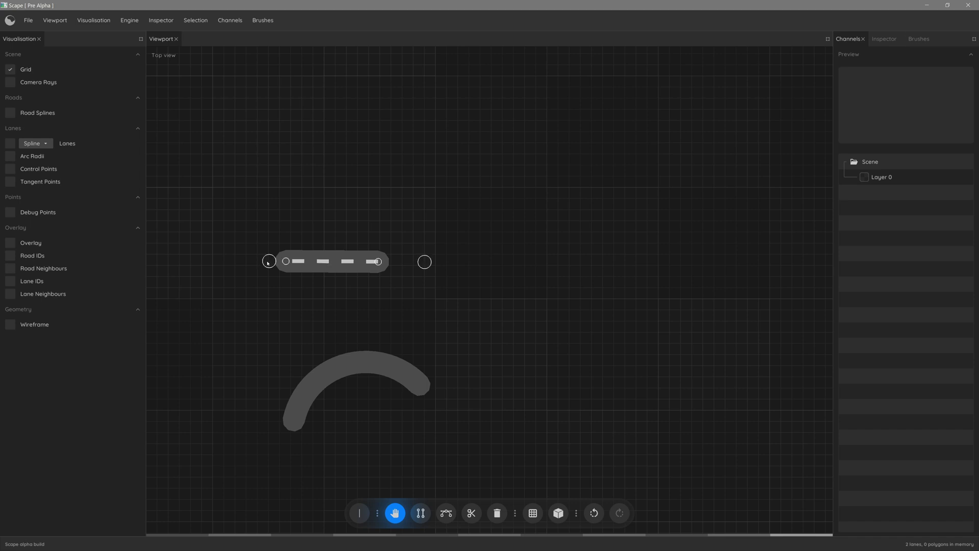
pyautogui.moveTo(269, 262); pyautogui.dragTo(236, 261)
# Show control points and tilt the straight lane by lowering its left end.
pyautogui.click(11, 168)
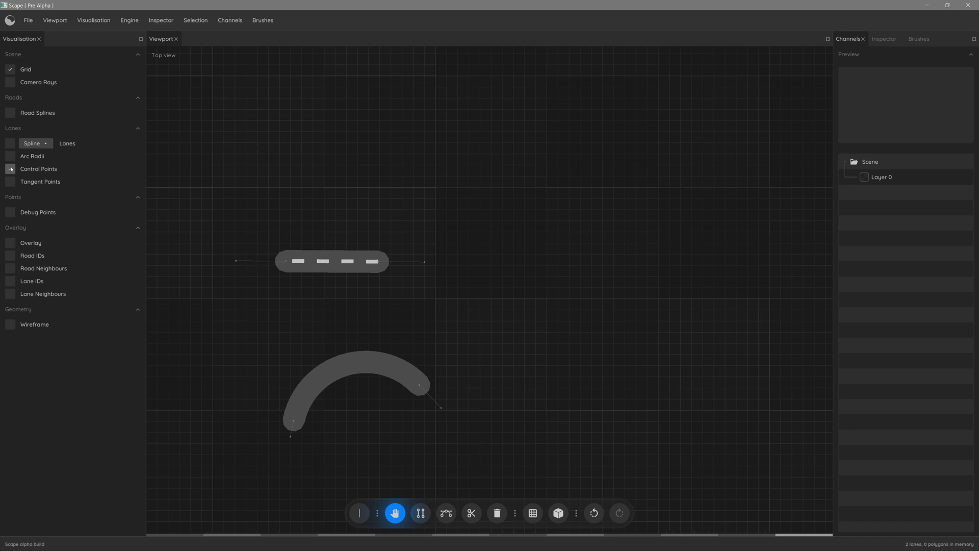
pyautogui.moveTo(287, 261)
pyautogui.moveTo(286, 261); pyautogui.dragTo(287, 283)
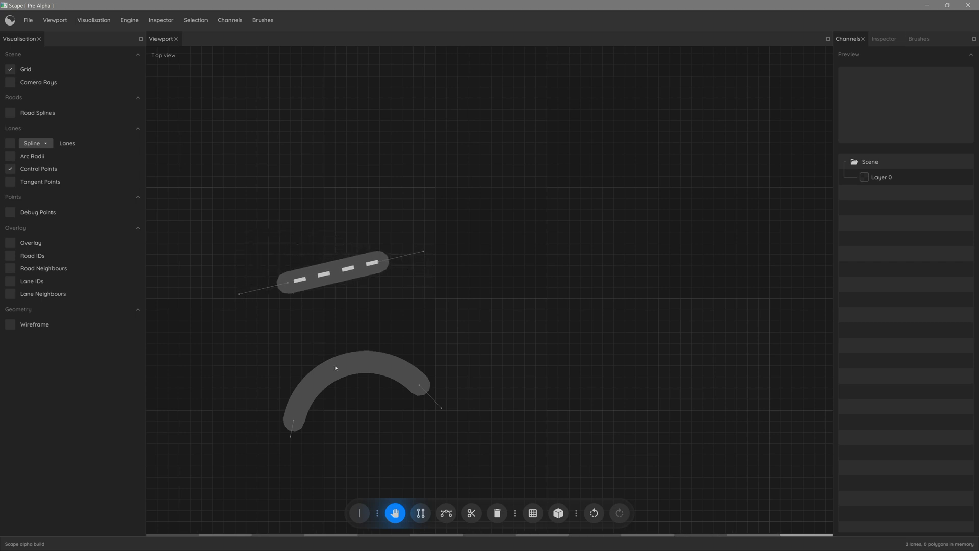
pyautogui.moveTo(471, 355); pyautogui.dragTo(490, 372)
# Draw a new lane from the straight lane's middle to form a T-junction.
pyautogui.click(420, 512)
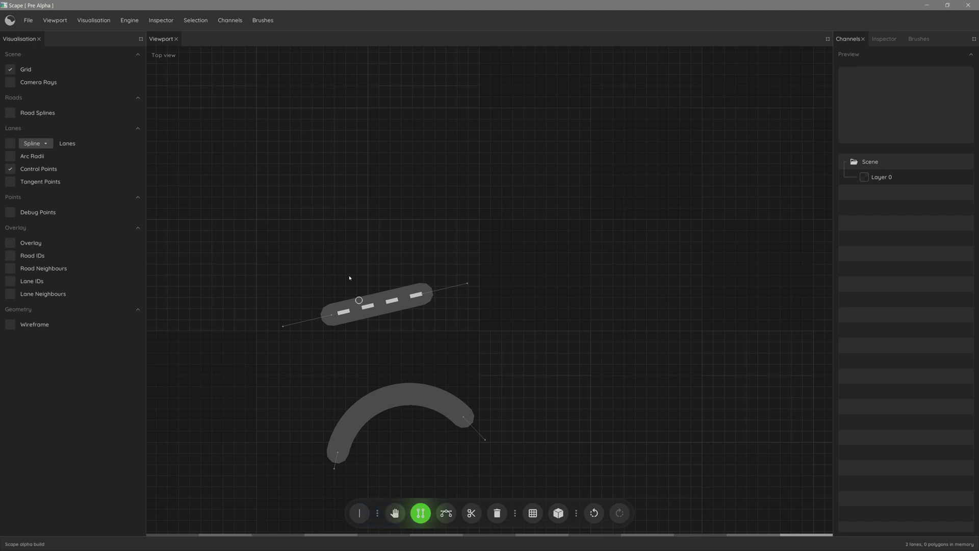
pyautogui.moveTo(306, 214)
pyautogui.mouseDown()
pyautogui.moveTo(367, 298)
pyautogui.moveTo(391, 315)
pyautogui.moveTo(403, 309)
pyautogui.mouseUp()
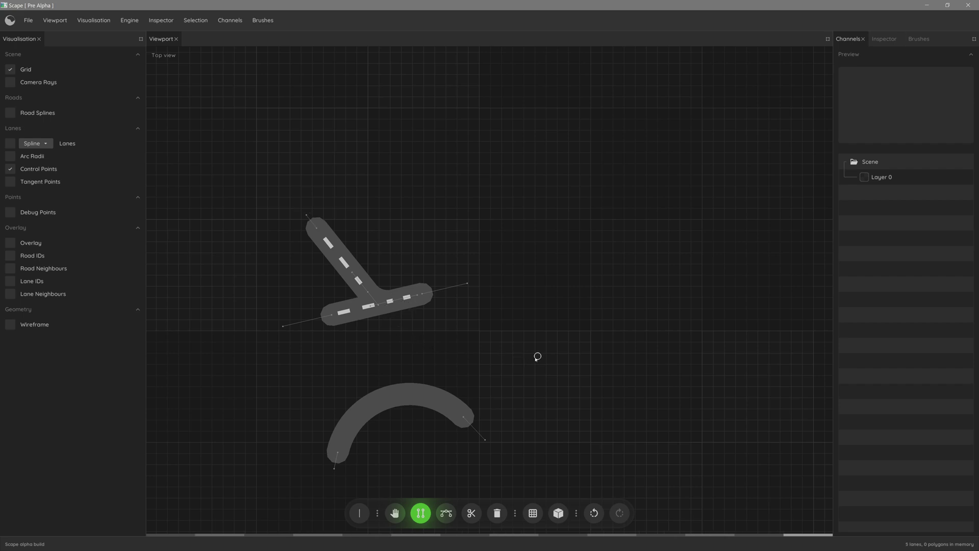
pyautogui.moveTo(535, 356); pyautogui.dragTo(513, 321, button='middle')
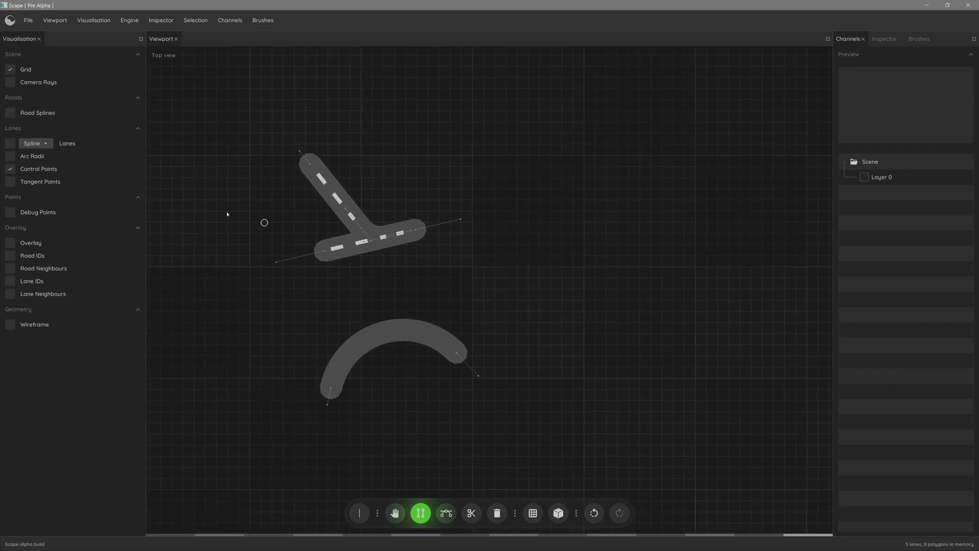
# Turn on the Lanes Spline display for every road and reframe the view.
pyautogui.click(8, 146)
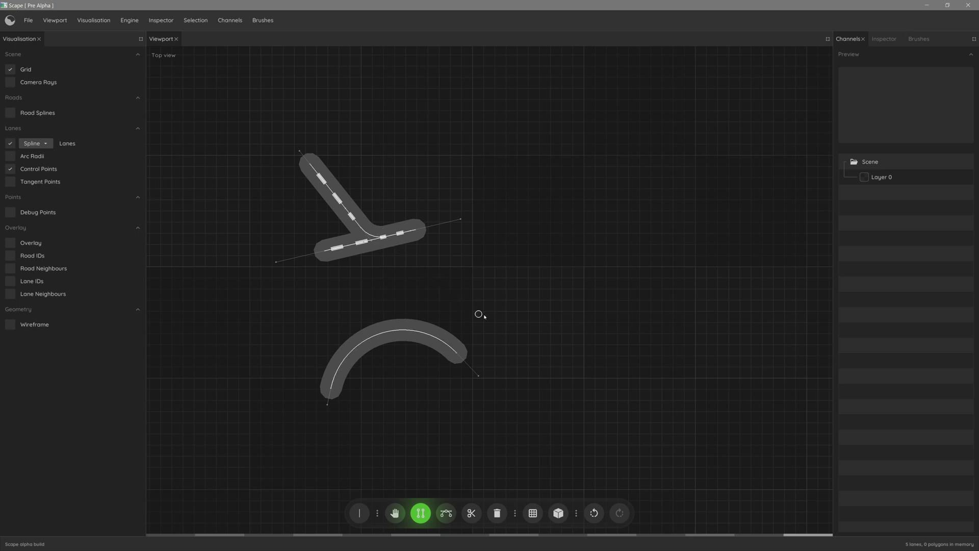
pyautogui.scroll(5, 482, 316)
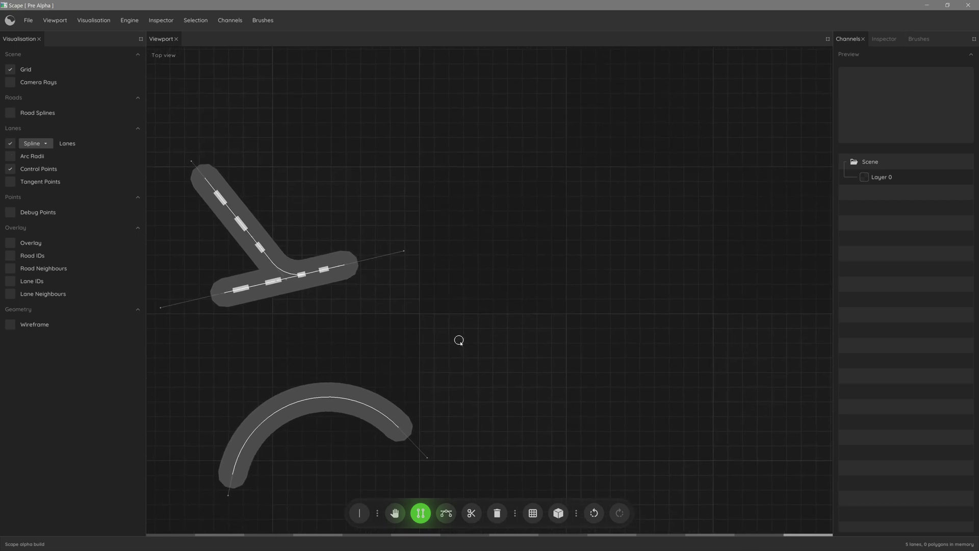
pyautogui.moveTo(458, 341); pyautogui.dragTo(475, 334, button='middle')
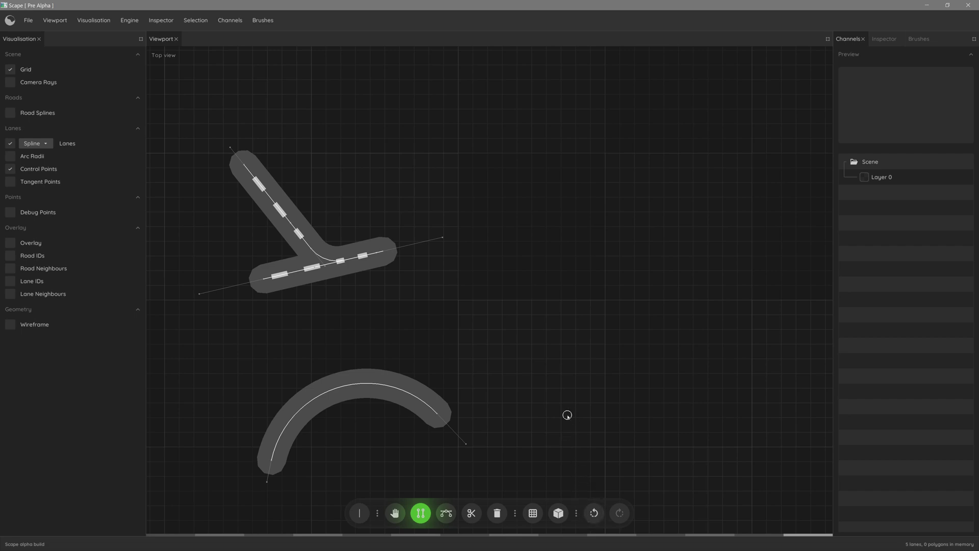
pyautogui.moveTo(552, 400); pyautogui.dragTo(566, 369, button='middle')
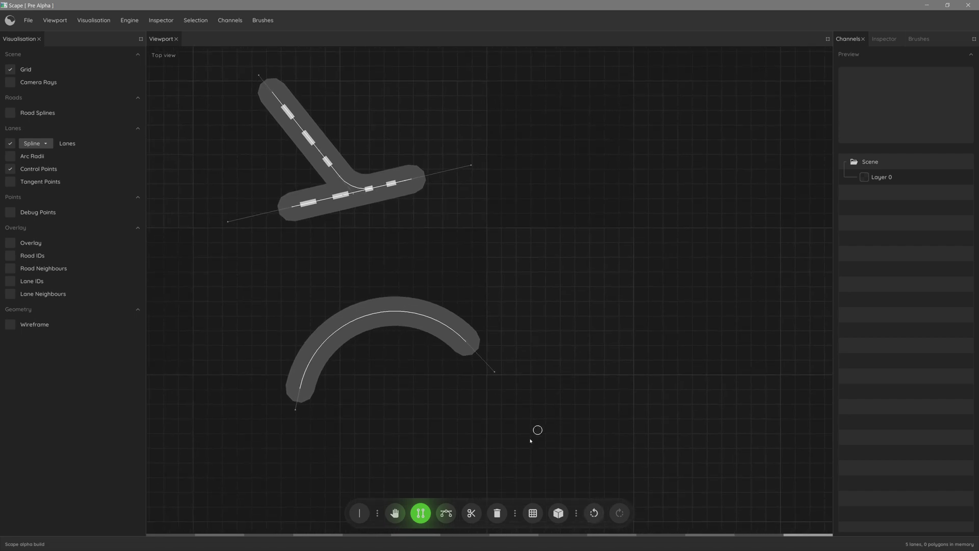
# Cut the arc road in two, bend the cut piece, and delete its upper half.
pyautogui.click(471, 512)
pyautogui.moveTo(407, 278); pyautogui.dragTo(389, 390)
pyautogui.click(395, 513)
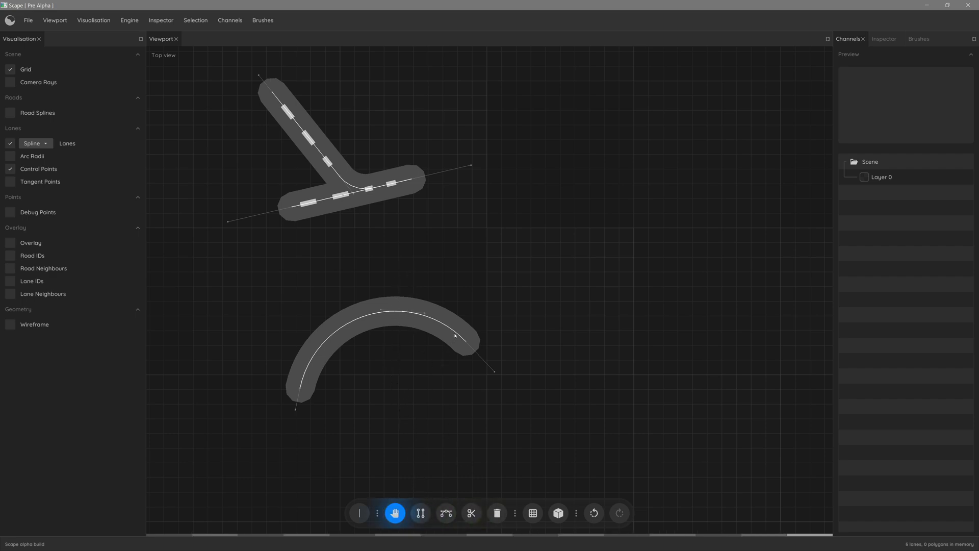
pyautogui.moveTo(494, 371); pyautogui.dragTo(482, 223)
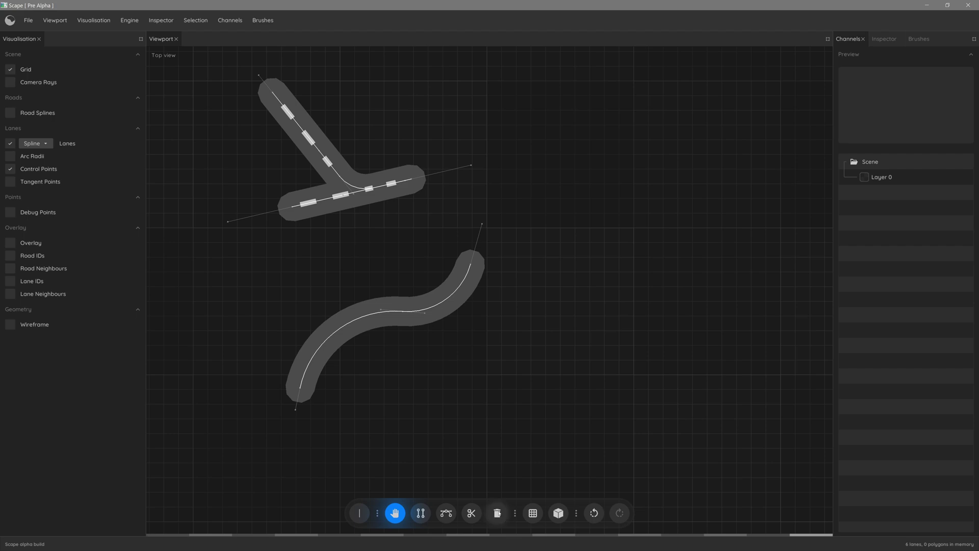
pyautogui.press('Delete')
pyautogui.click(451, 296)
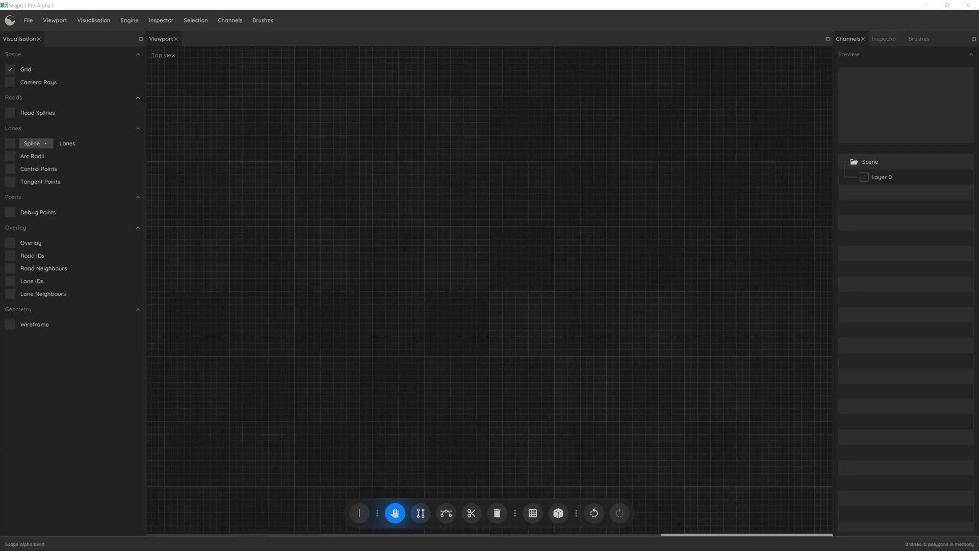
# Pick the line-split mode and the straight road drawing tool.
pyautogui.click(359, 512)
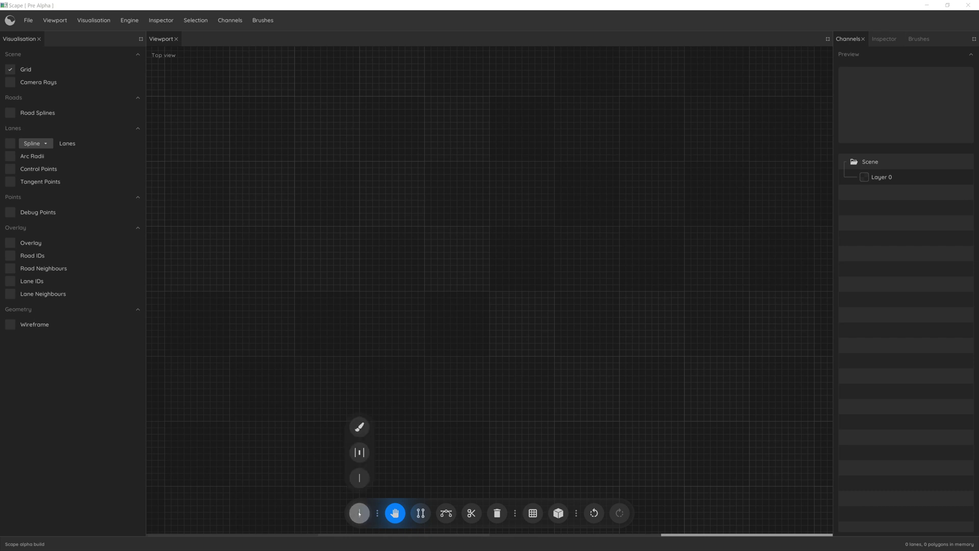
pyautogui.click(359, 452)
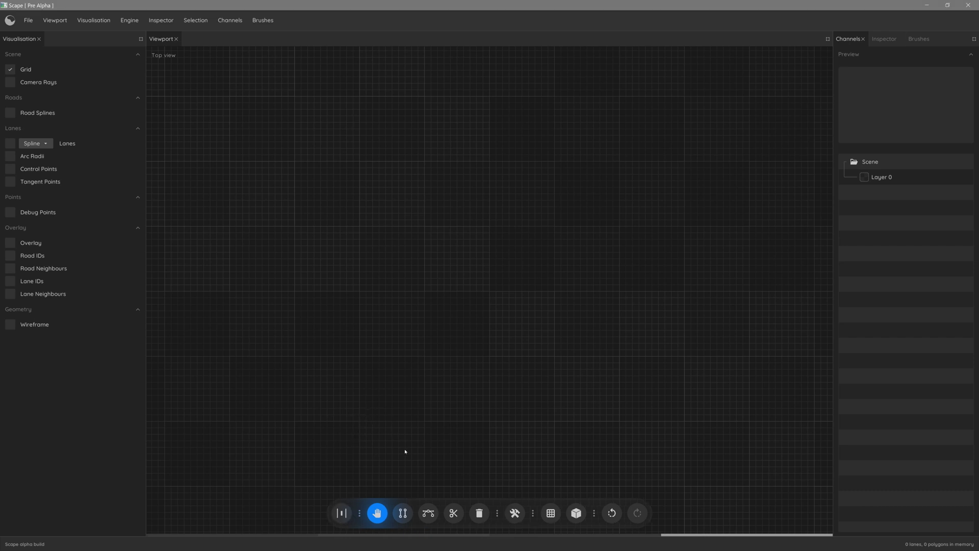
pyautogui.click(403, 513)
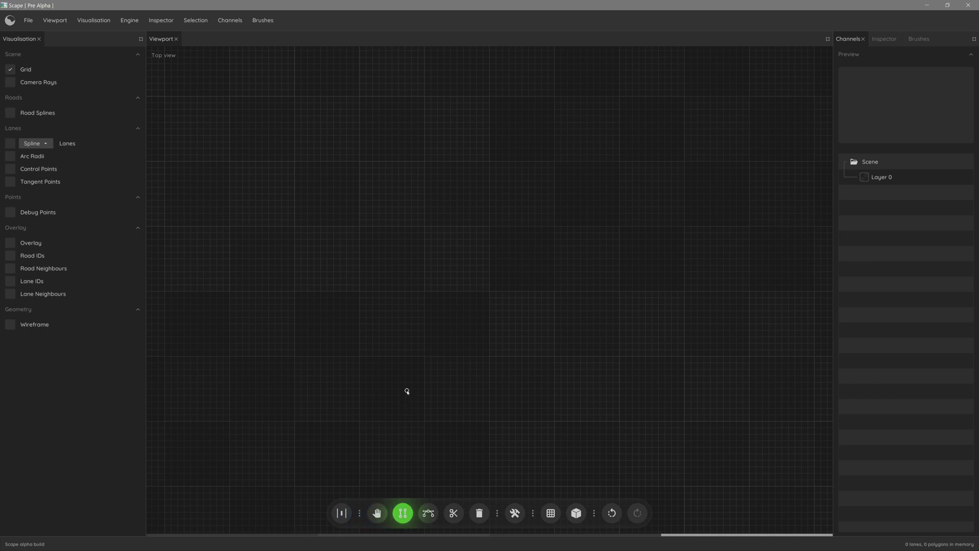
pyautogui.scroll(5, 412, 360)
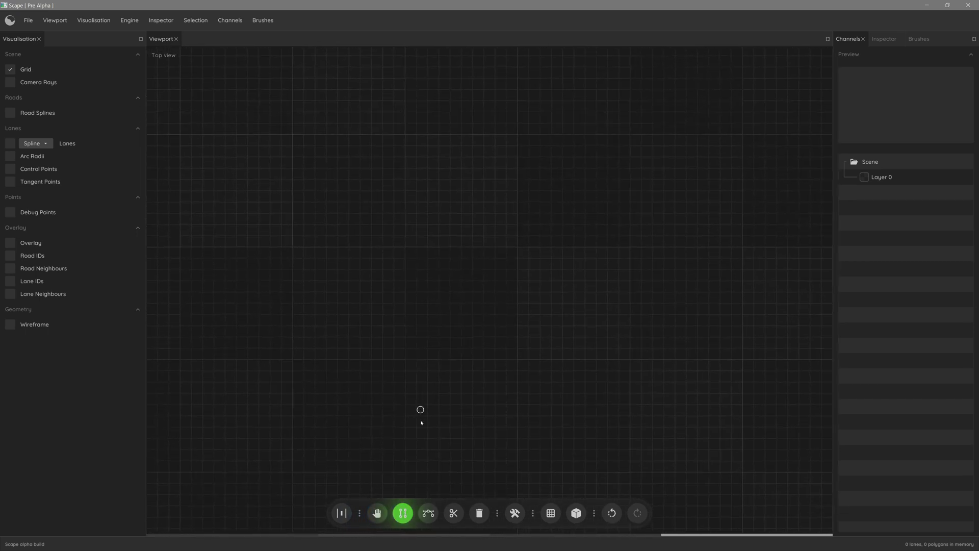
pyautogui.click(428, 512)
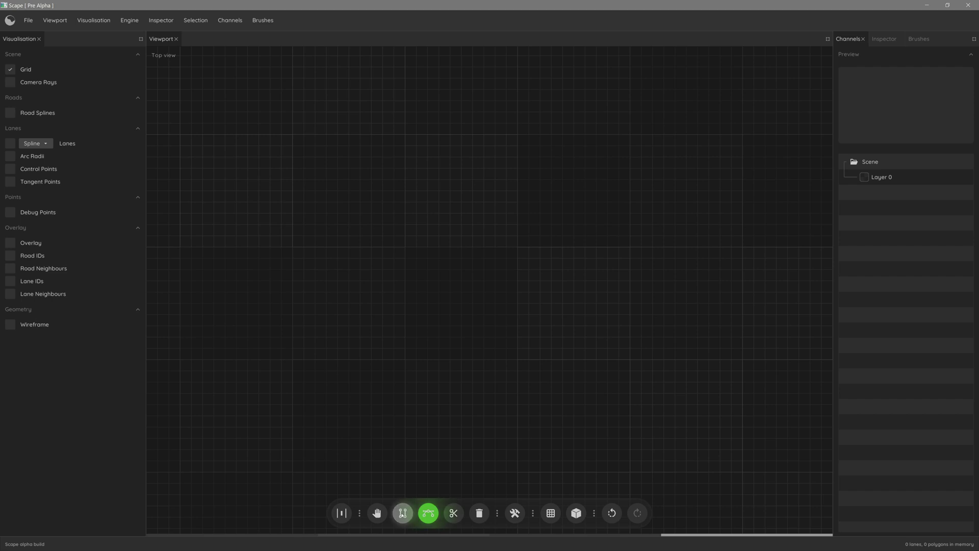
pyautogui.click(403, 513)
# Draw two straight roads, one rising right and one from the right, meeting at a bend.
pyautogui.scroll(-1, 354, 322)
pyautogui.moveTo(308, 349)
pyautogui.mouseDown()
pyautogui.moveTo(336, 305)
pyautogui.moveTo(433, 270)
pyautogui.mouseUp()
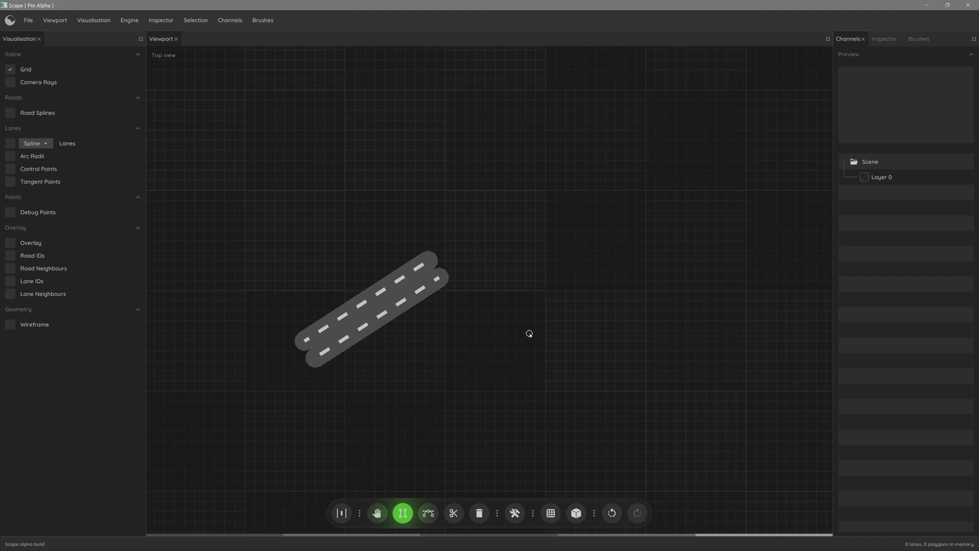
pyautogui.moveTo(546, 336); pyautogui.dragTo(438, 270)
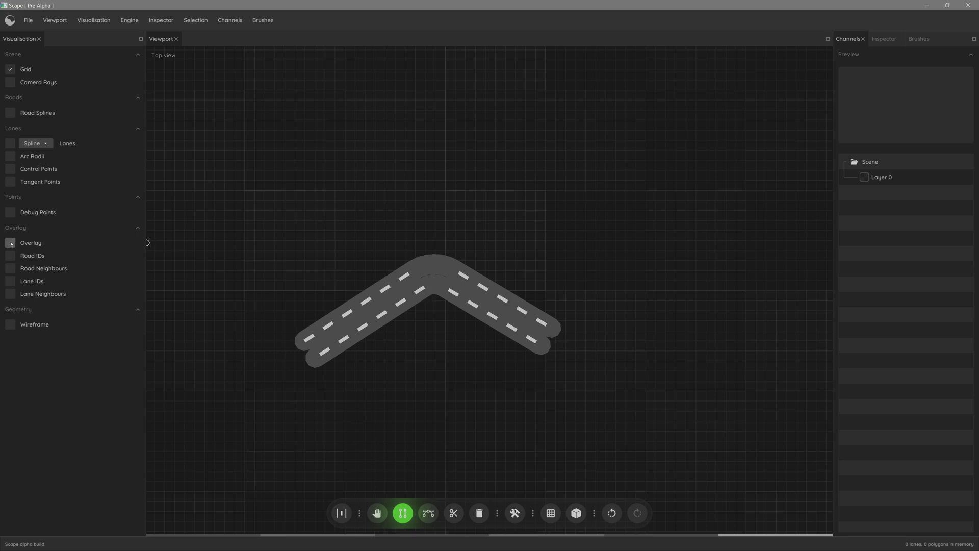
# Label roads and junctions with their IDs and draw Road:12 joining Road:2.
pyautogui.click(10, 256)
pyautogui.scroll(2, 406, 227)
pyautogui.scroll(5, 461, 198)
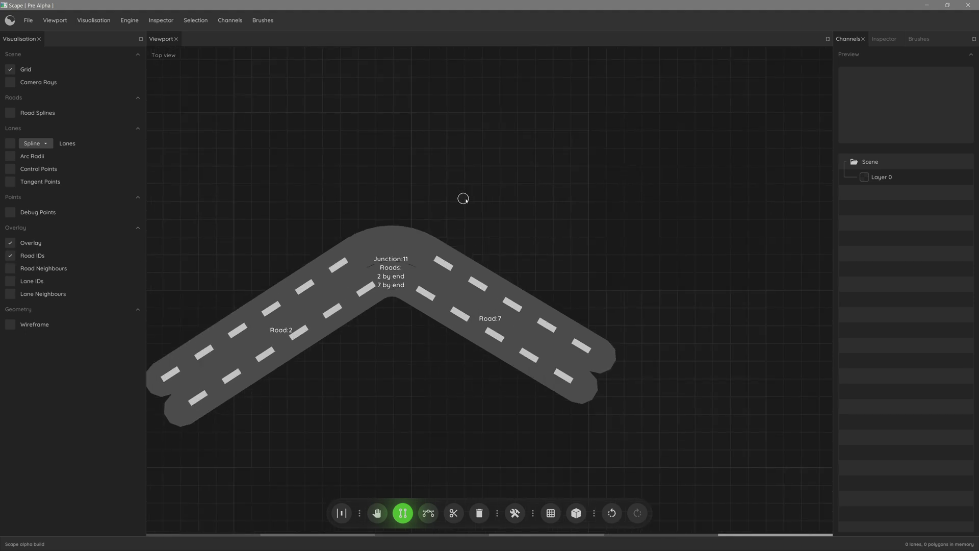
pyautogui.moveTo(494, 206); pyautogui.dragTo(503, 229, button='middle')
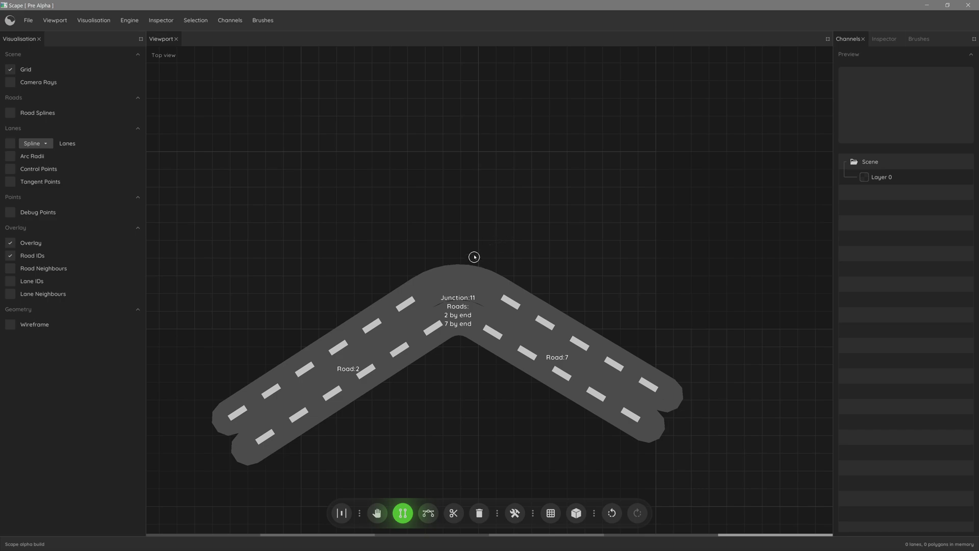
pyautogui.moveTo(305, 168); pyautogui.dragTo(480, 340)
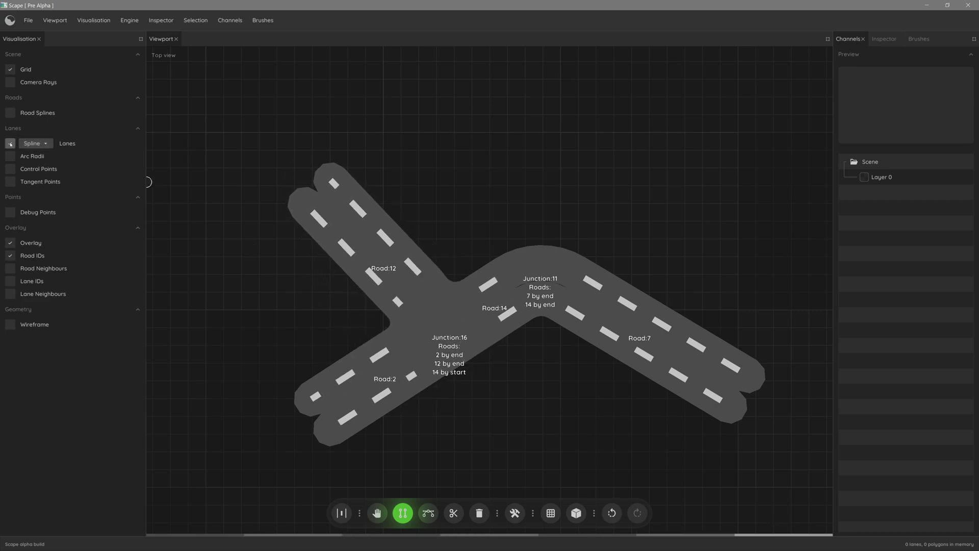
# Show lane and road splines, then draw Roads 17 and 22 meeting Road:7 at Junction:21.
pyautogui.click(10, 143)
pyautogui.click(10, 113)
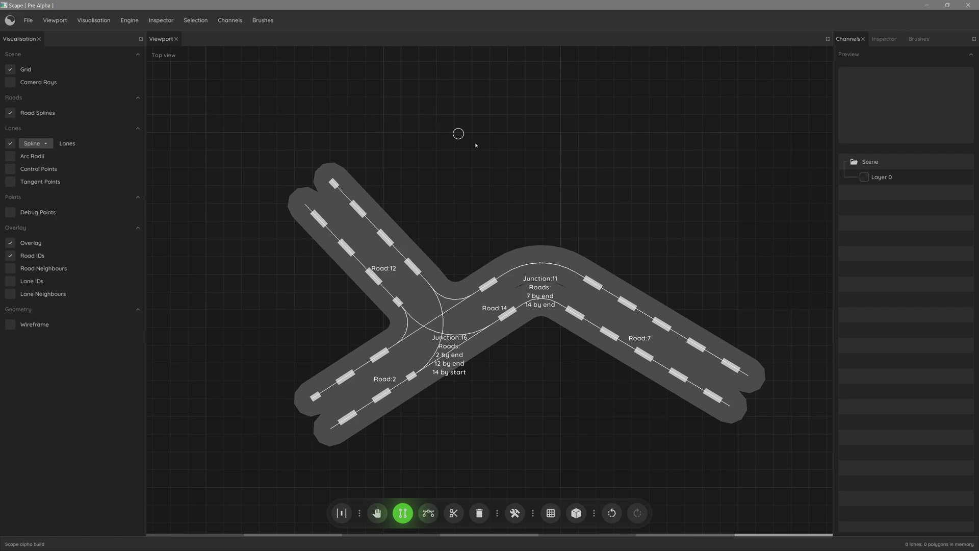
pyautogui.moveTo(642, 220); pyautogui.dragTo(602, 192, button='middle')
pyautogui.scroll(-2, 583, 151)
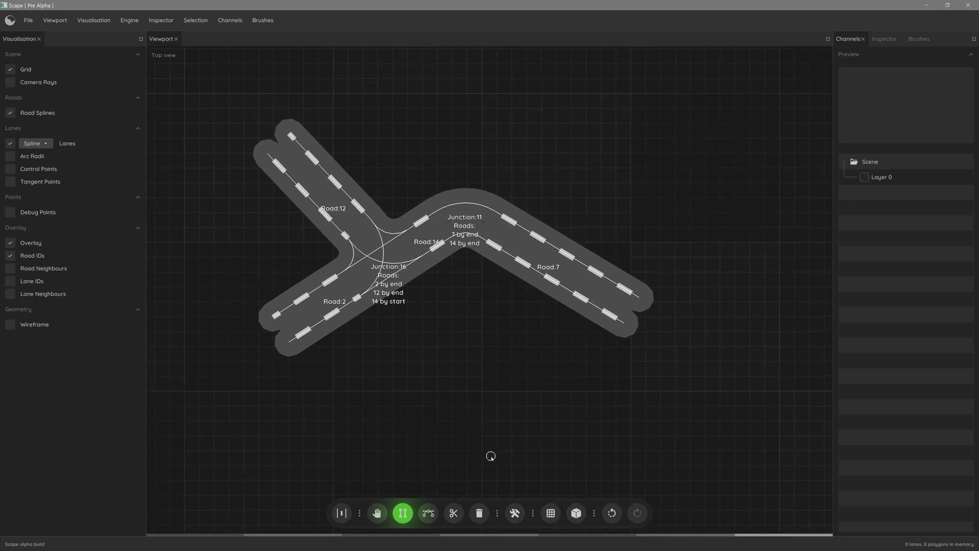
pyautogui.moveTo(490, 456)
pyautogui.mouseDown()
pyautogui.moveTo(563, 395)
pyautogui.moveTo(619, 316)
pyautogui.moveTo(657, 339)
pyautogui.moveTo(638, 358)
pyautogui.moveTo(663, 303)
pyautogui.moveTo(643, 268)
pyautogui.moveTo(678, 332)
pyautogui.moveTo(737, 293)
pyautogui.moveTo(691, 153)
pyautogui.moveTo(737, 137)
pyautogui.moveTo(771, 164)
pyautogui.mouseUp()
pyautogui.scroll(-3, 507, 332)
pyautogui.moveTo(507, 332); pyautogui.dragTo(474, 335, button='middle')
# Undo the last four road edits, then redo them all back to Road:22.
pyautogui.scroll(1, 474, 335)
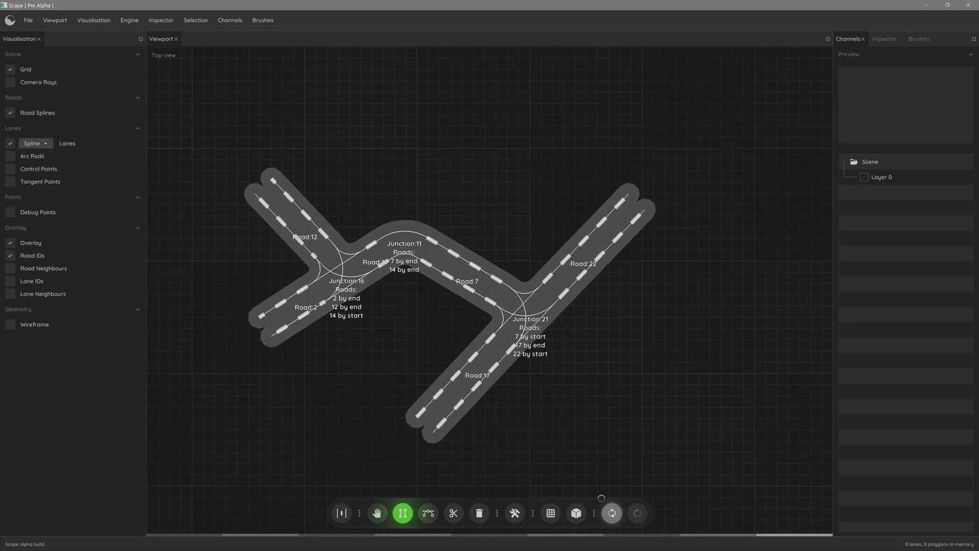
pyautogui.click(612, 513)
pyautogui.click(612, 512)
pyautogui.click(612, 513)
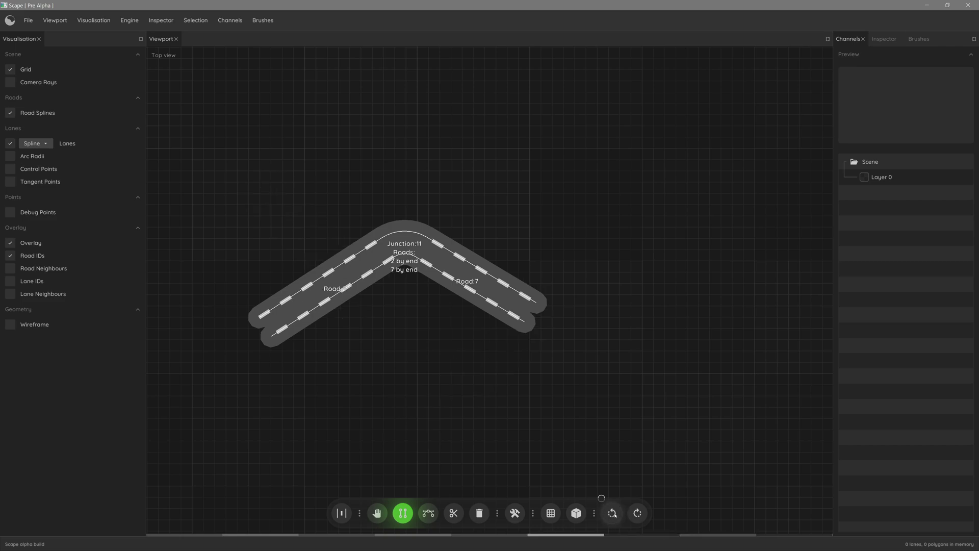
pyautogui.click(611, 513)
pyautogui.click(637, 513)
pyautogui.click(637, 513)
pyautogui.click(637, 513)
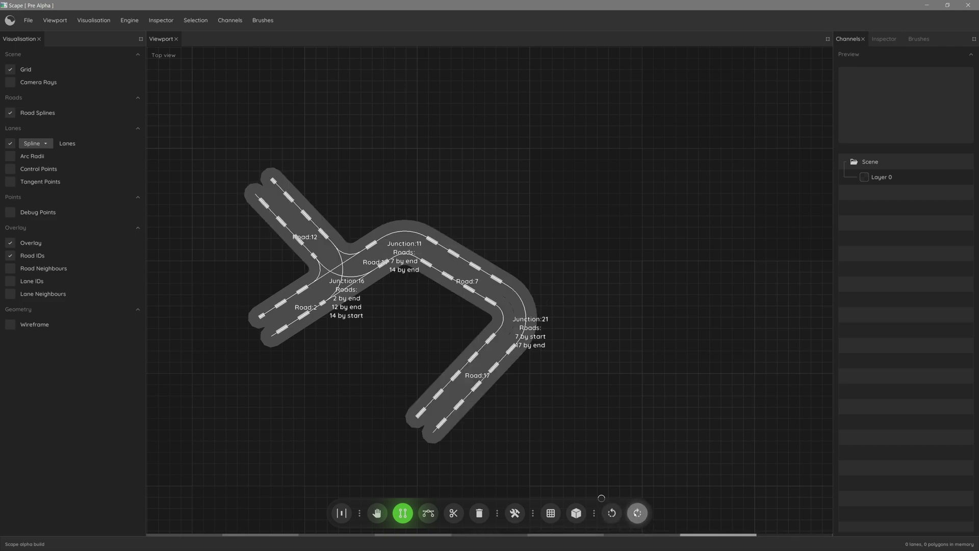
pyautogui.click(637, 512)
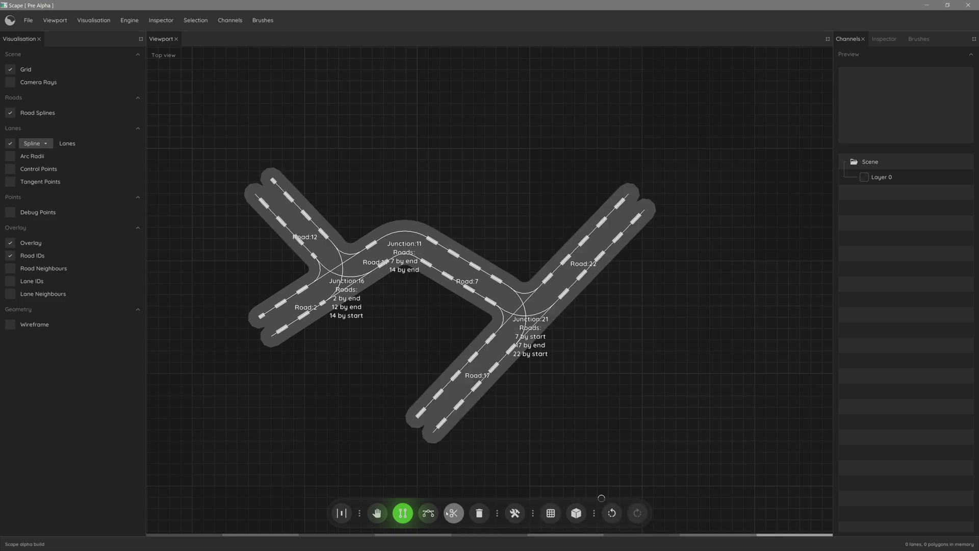
# Orbit the view, then jump back in history to just Roads 2 and 7.
pyautogui.click(377, 512)
pyautogui.moveTo(566, 437); pyautogui.dragTo(584, 526)
pyautogui.click(582, 535)
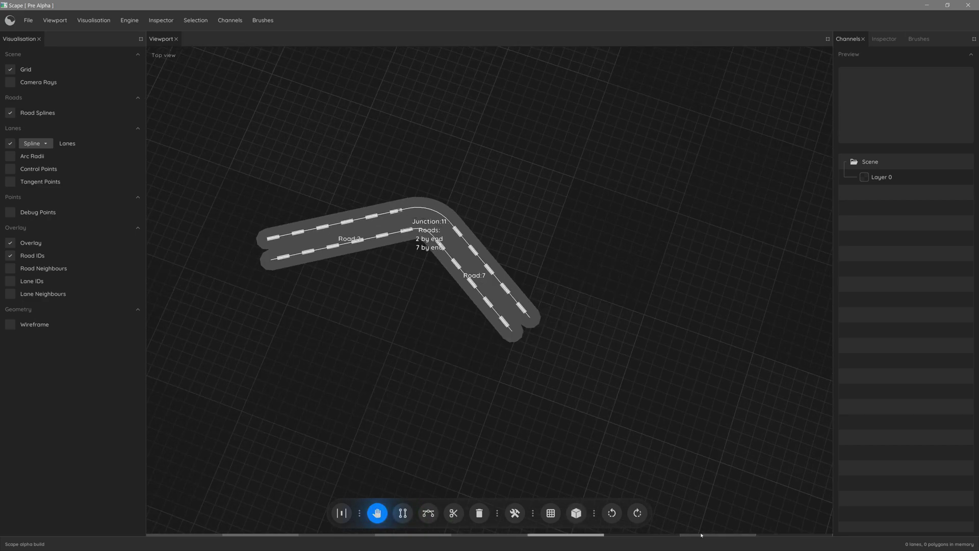
# Restore all roads from history, hide the road and junction labels, and reframe the view.
pyautogui.click(784, 537)
pyautogui.moveTo(686, 431); pyautogui.dragTo(458, 215)
pyautogui.click(10, 243)
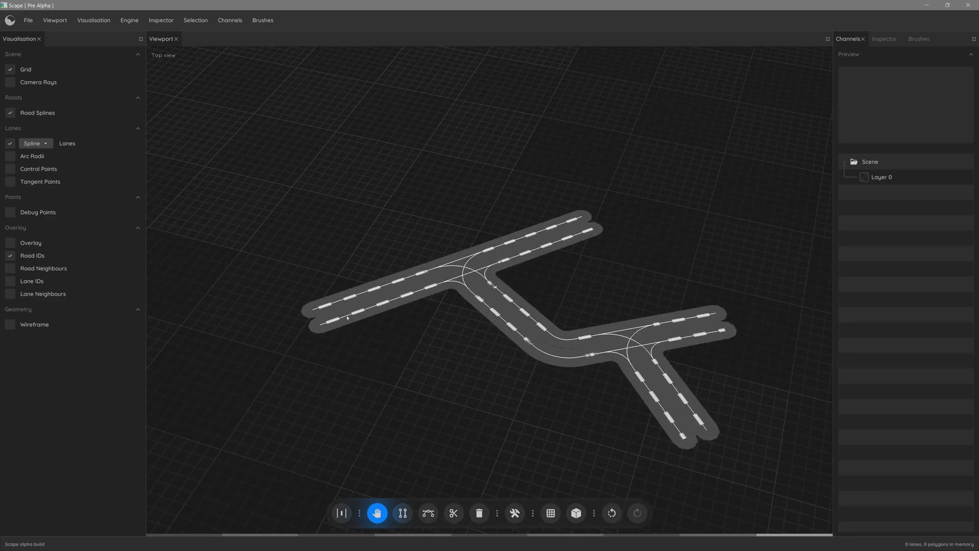
pyautogui.moveTo(449, 348); pyautogui.dragTo(391, 352)
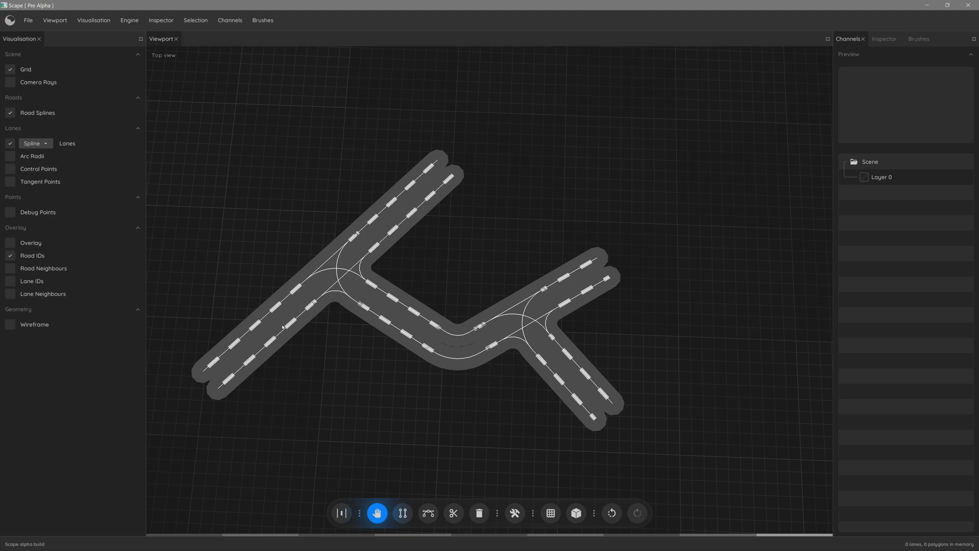
pyautogui.moveTo(368, 401); pyautogui.dragTo(389, 412)
# Cut across the lower-left road and re-curve its end up and to the left.
pyautogui.click(452, 512)
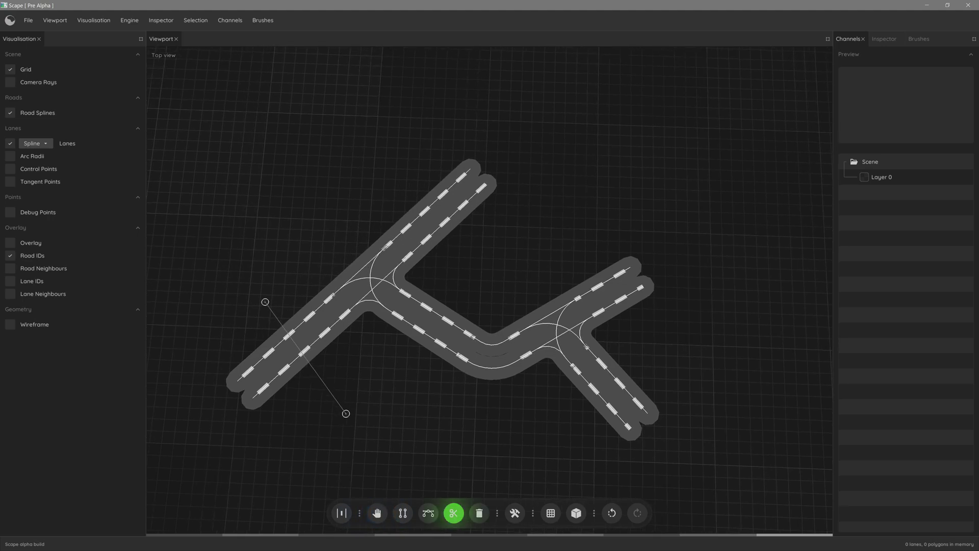
pyautogui.click(348, 414)
pyautogui.click(377, 513)
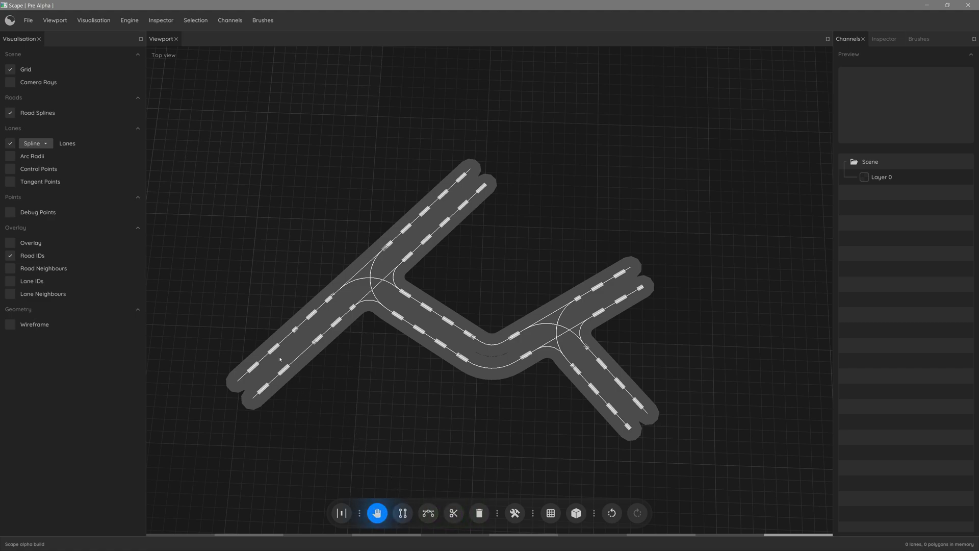
pyautogui.moveTo(232, 400); pyautogui.dragTo(190, 305)
# Delete the upper-right and upward road branches with the Delete tool.
pyautogui.click(479, 512)
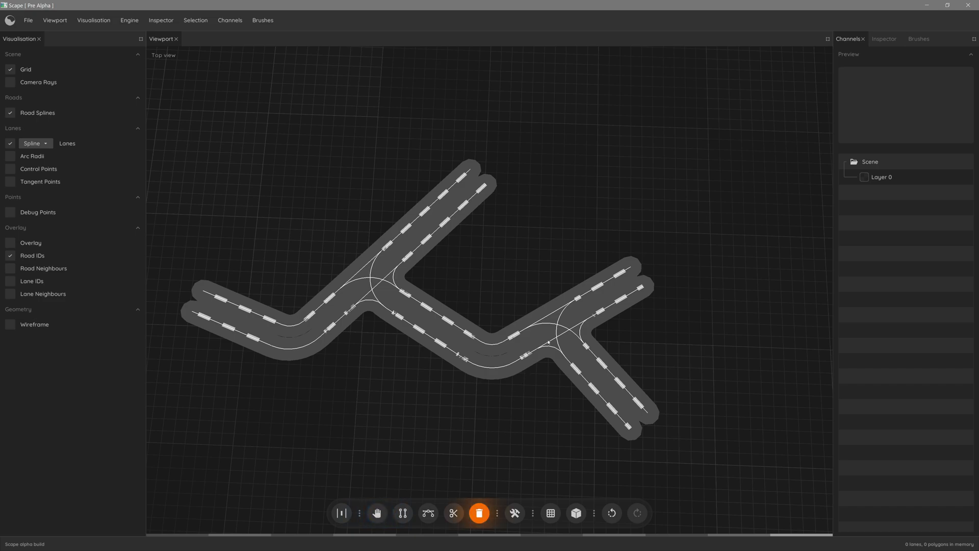
pyautogui.click(597, 301)
pyautogui.click(448, 205)
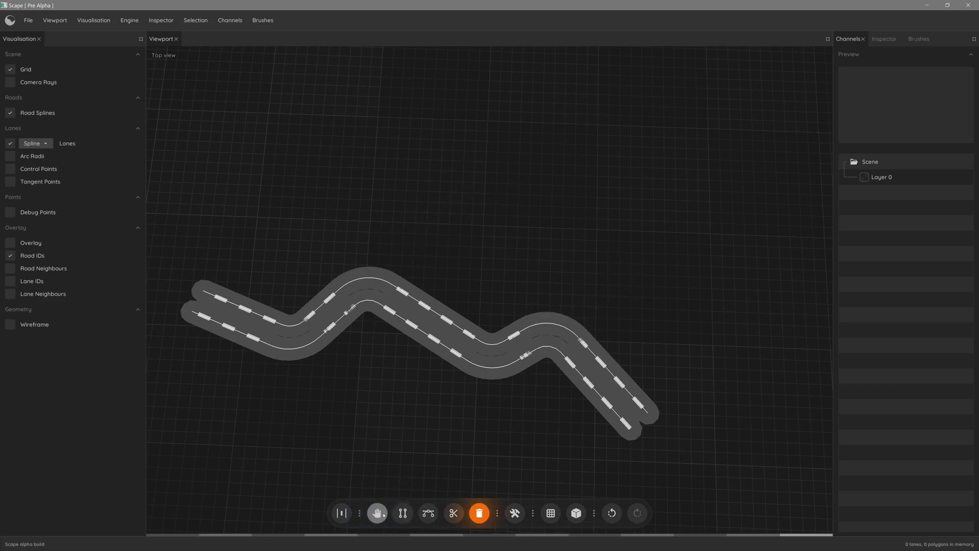
pyautogui.click(377, 513)
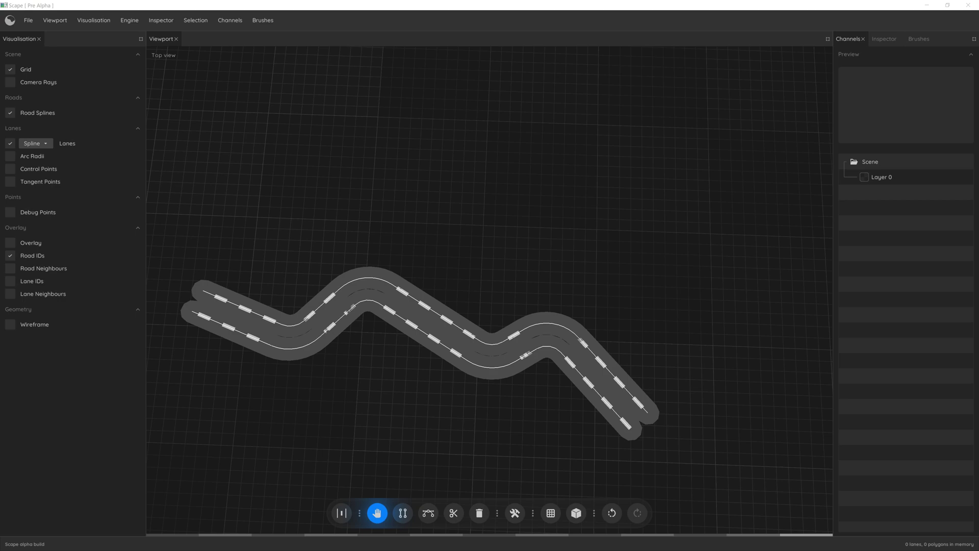
# Switch to the Brush painting mode, zoom out, and show the road on a flat top-down grid.
pyautogui.click(380, 55)
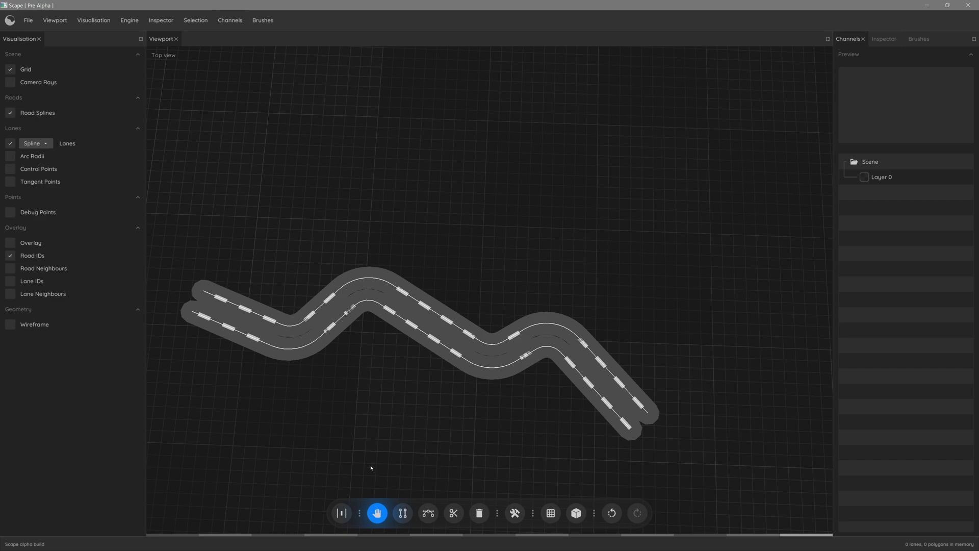
pyautogui.click(342, 513)
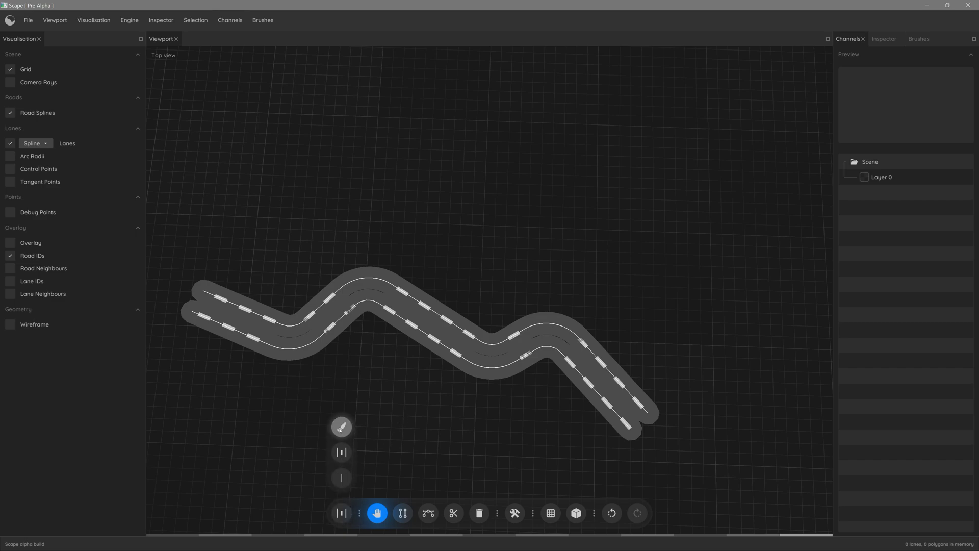
pyautogui.click(341, 427)
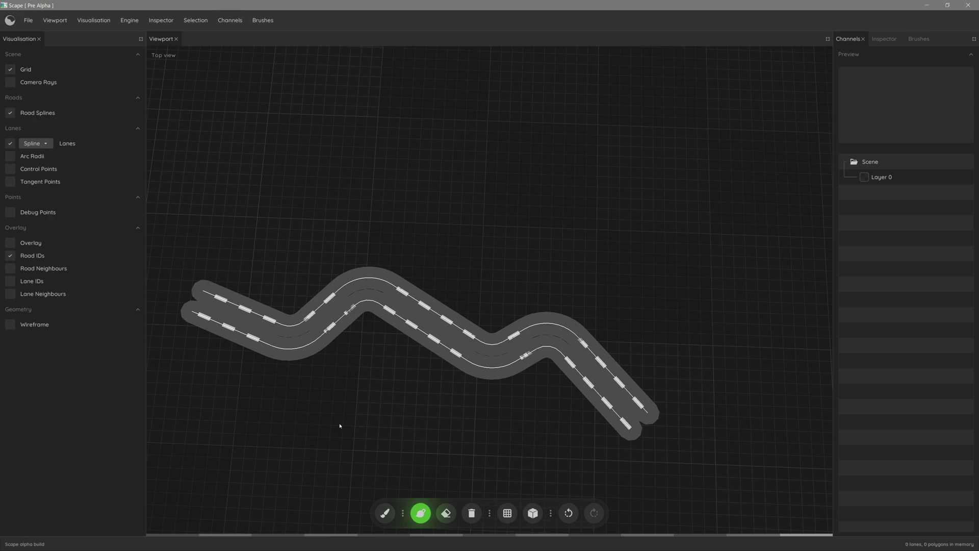
pyautogui.scroll(-2, 389, 438)
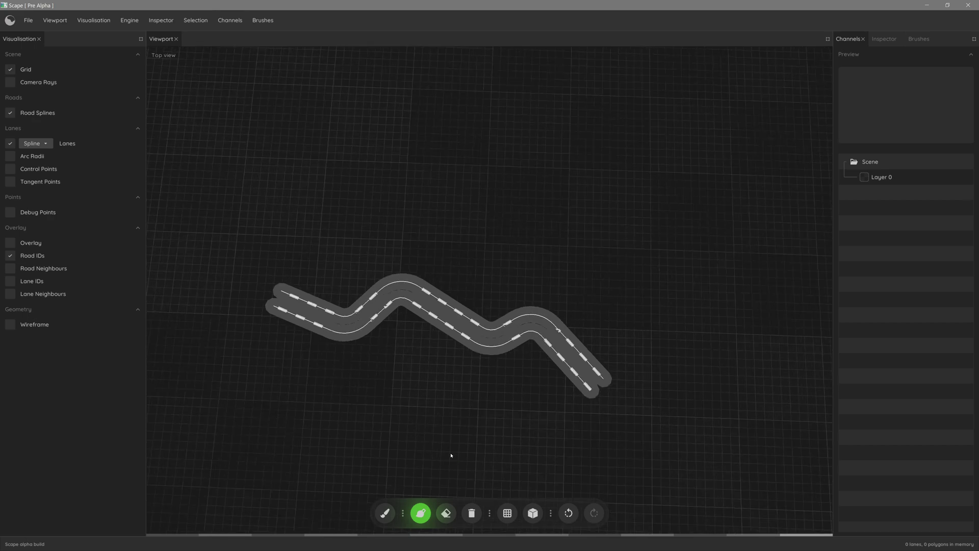
pyautogui.click(508, 513)
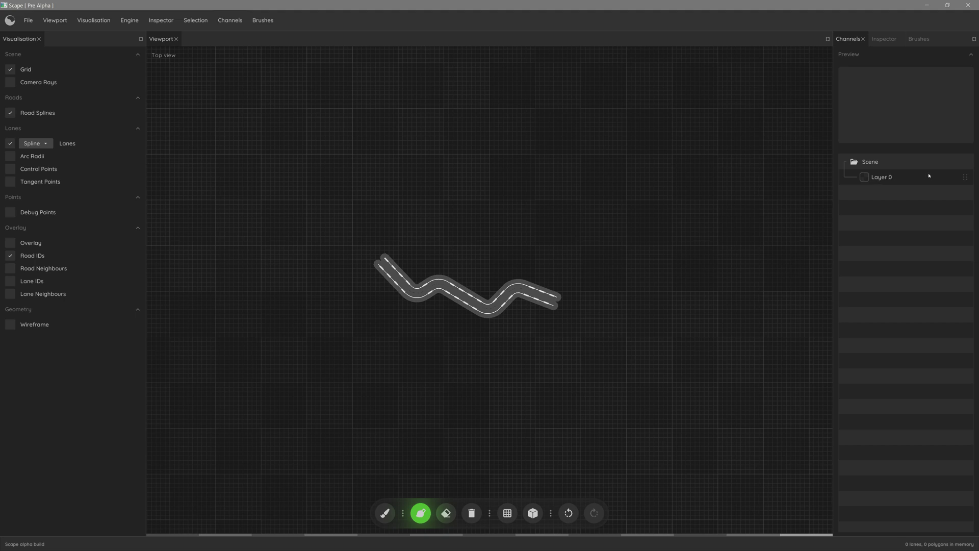
# Set Layer 0 as the paint layer, view its 256 x 256 texture, and zoom out.
pyautogui.rightClick(879, 180)
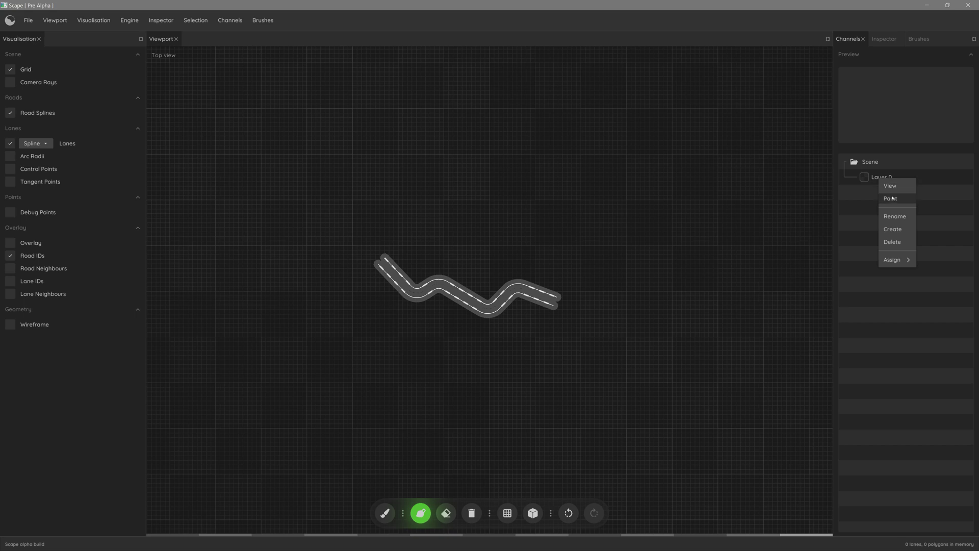
pyautogui.click(891, 199)
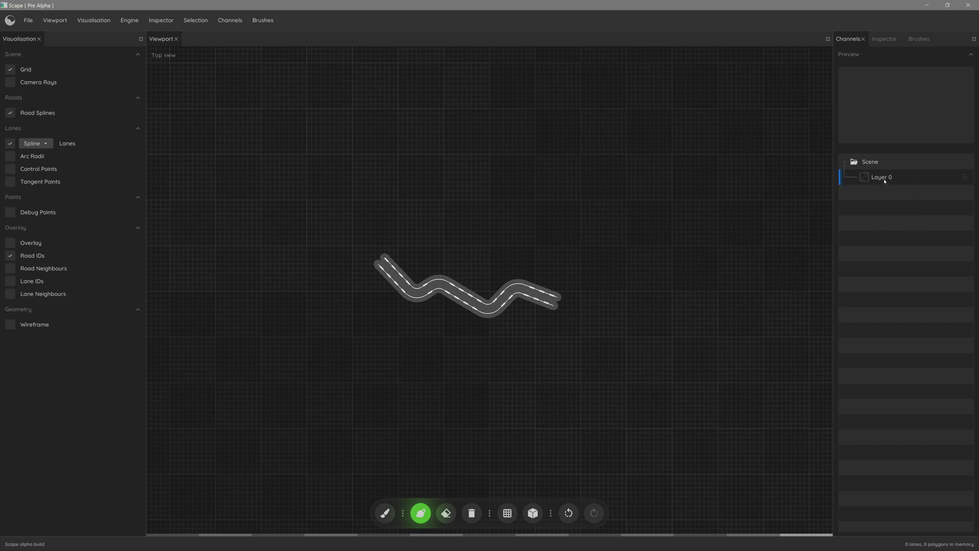
pyautogui.rightClick(884, 181)
pyautogui.click(895, 187)
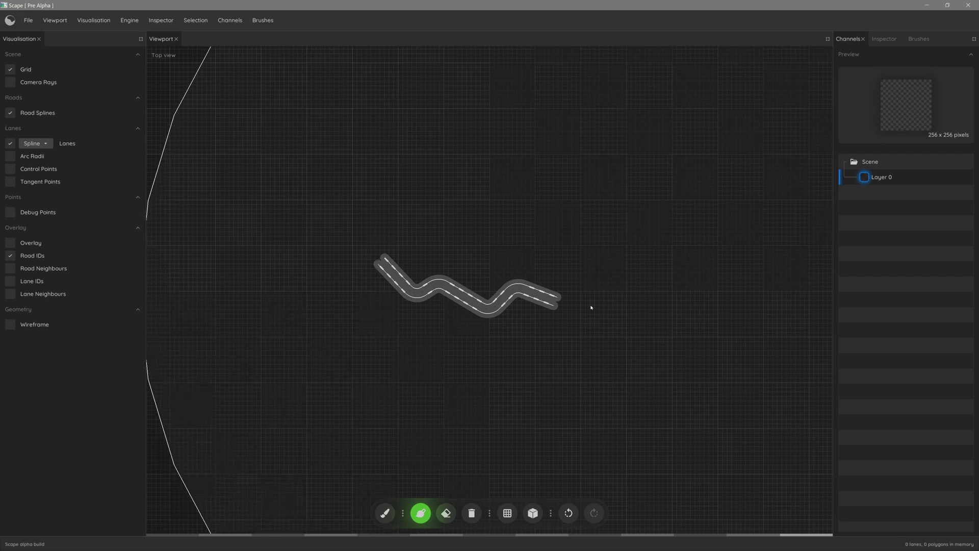
pyautogui.scroll(-3, 584, 308)
pyautogui.scroll(-2, 530, 289)
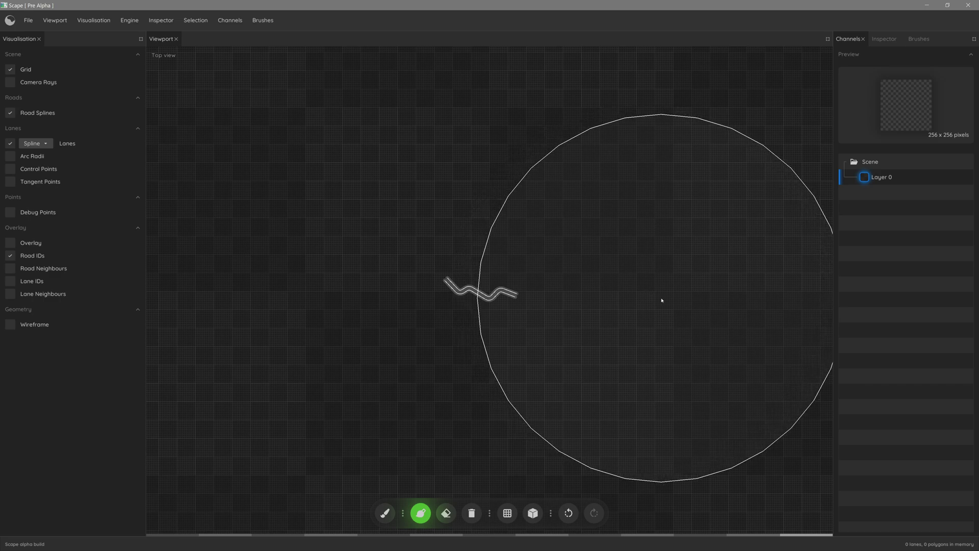
# Create a sub-layer named 'Sublayer1' under Layer 0.
pyautogui.rightClick(878, 179)
pyautogui.click(900, 228)
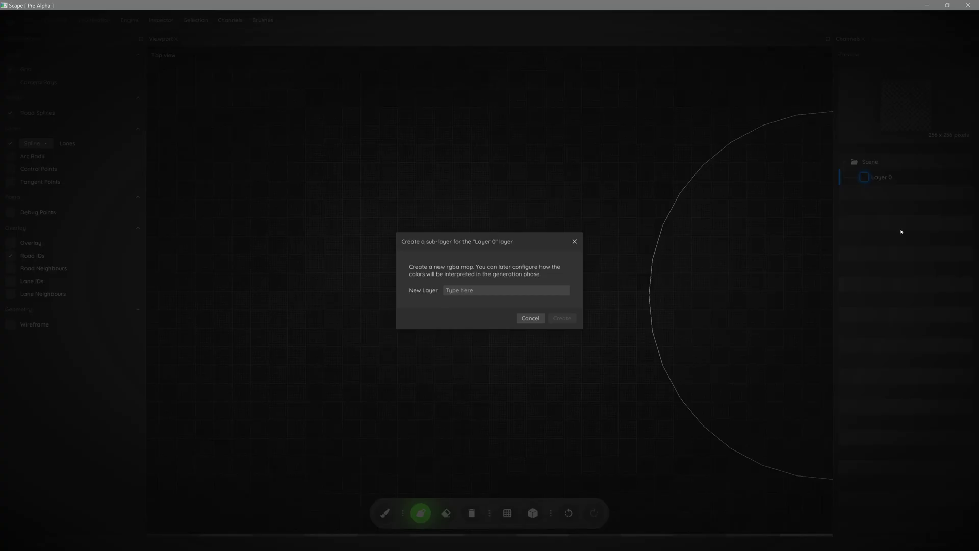
pyautogui.click(477, 290)
pyautogui.write('Sublayer1')
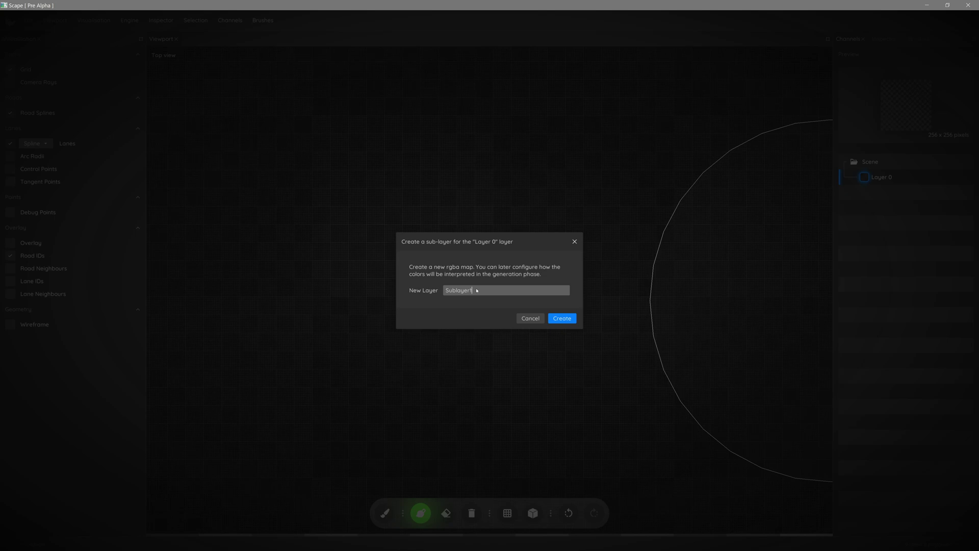
pyautogui.click(562, 318)
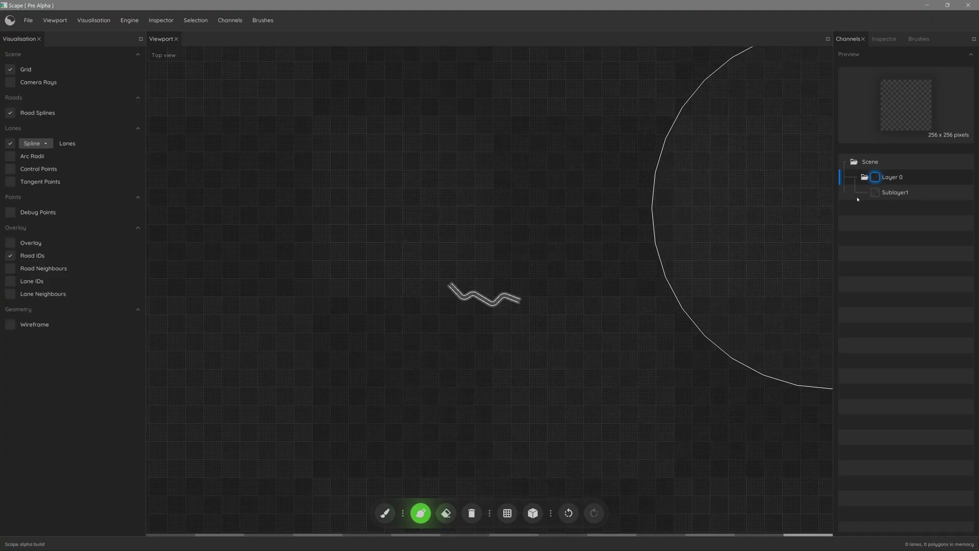
# Create a second sub-layer 'Sublayer2' under Layer 0, then select Sublayer1 and bring up the Brushes panel.
pyautogui.rightClick(889, 178)
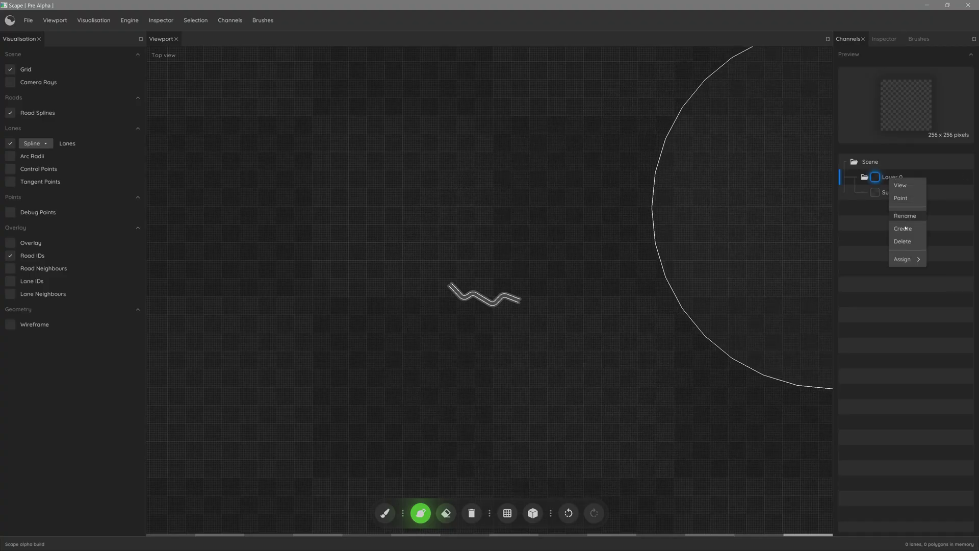
pyautogui.click(906, 228)
pyautogui.click(476, 290)
pyautogui.write('Sub')
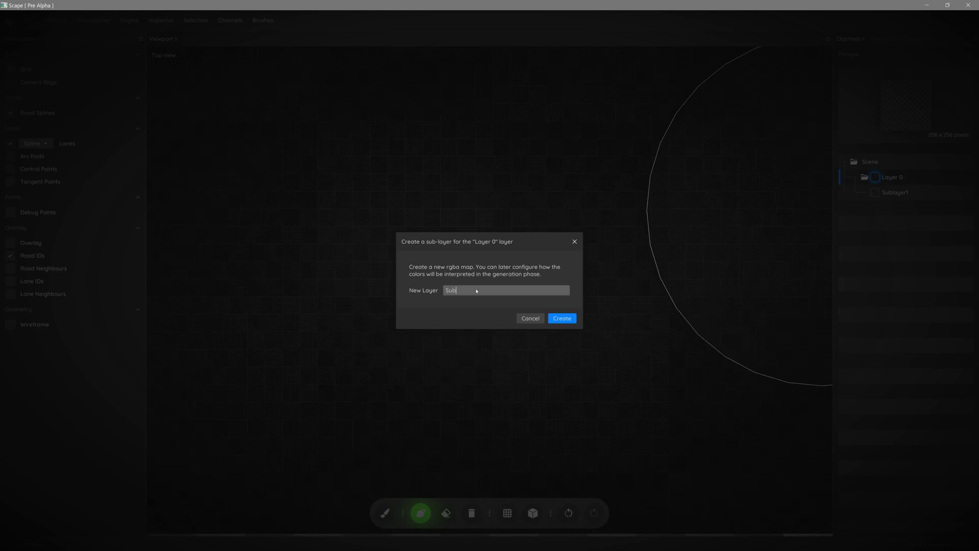
pyautogui.write('ylayer2')
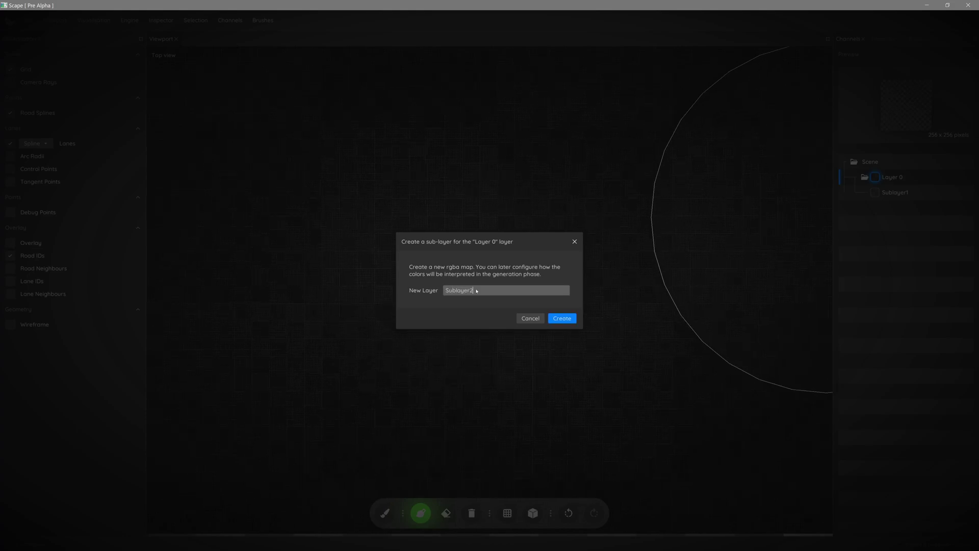
pyautogui.click(560, 318)
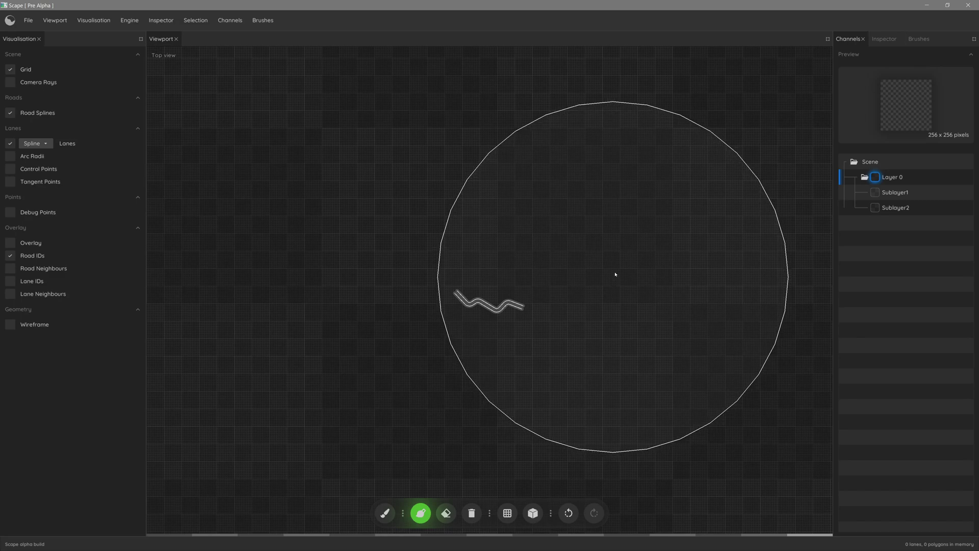
pyautogui.click(888, 193)
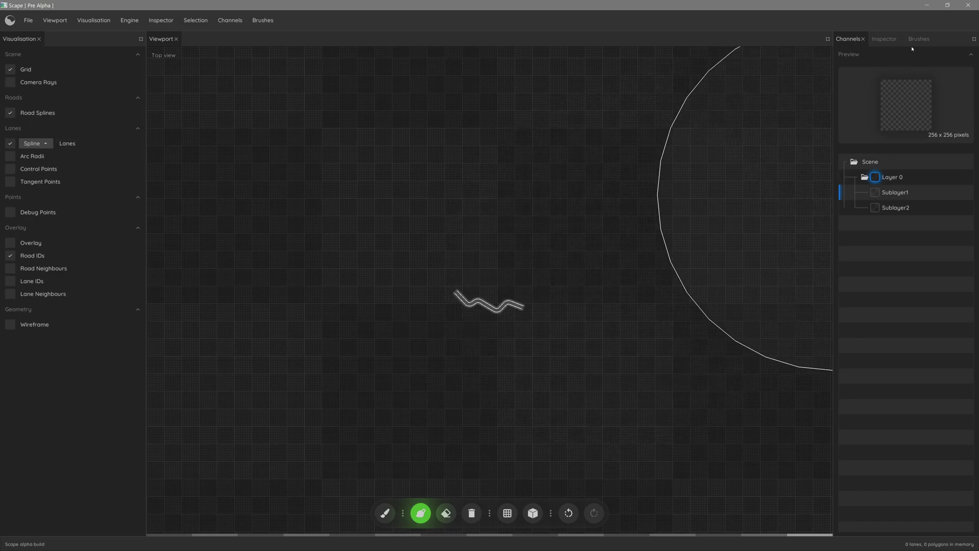
pyautogui.moveTo(918, 39)
pyautogui.mouseDown()
pyautogui.moveTo(485, 184)
pyautogui.moveTo(214, 214)
pyautogui.moveTo(52, 86)
pyautogui.moveTo(50, 43)
pyautogui.mouseUp()
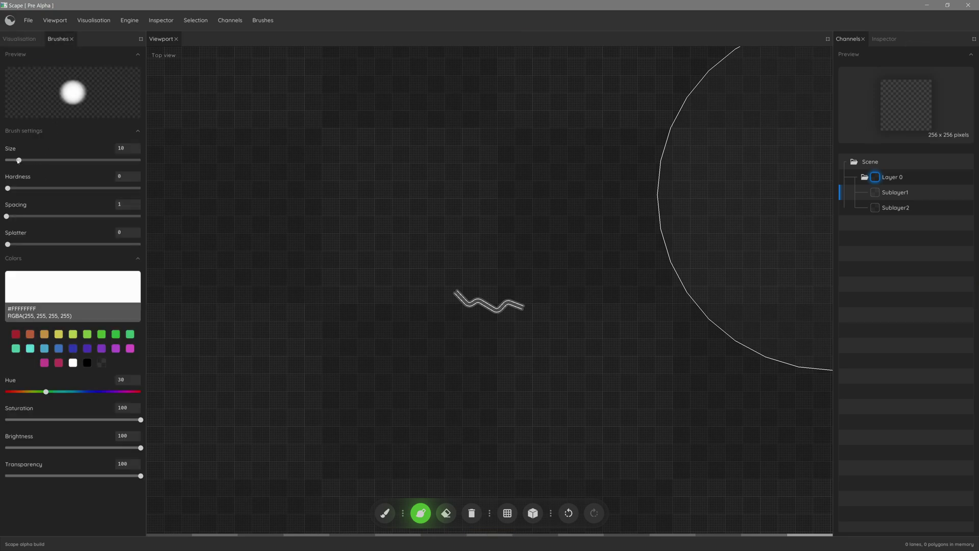
# Paint dark blue patches around the road with a size 4 brush.
pyautogui.moveTo(18, 161)
pyautogui.mouseDown()
pyautogui.moveTo(10, 174)
pyautogui.moveTo(12, 245)
pyautogui.mouseUp()
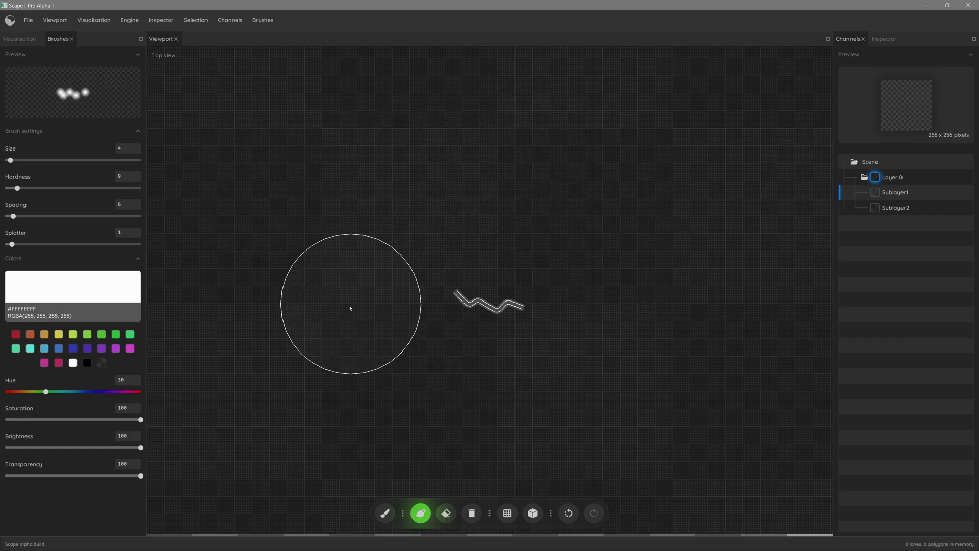
pyautogui.click(73, 348)
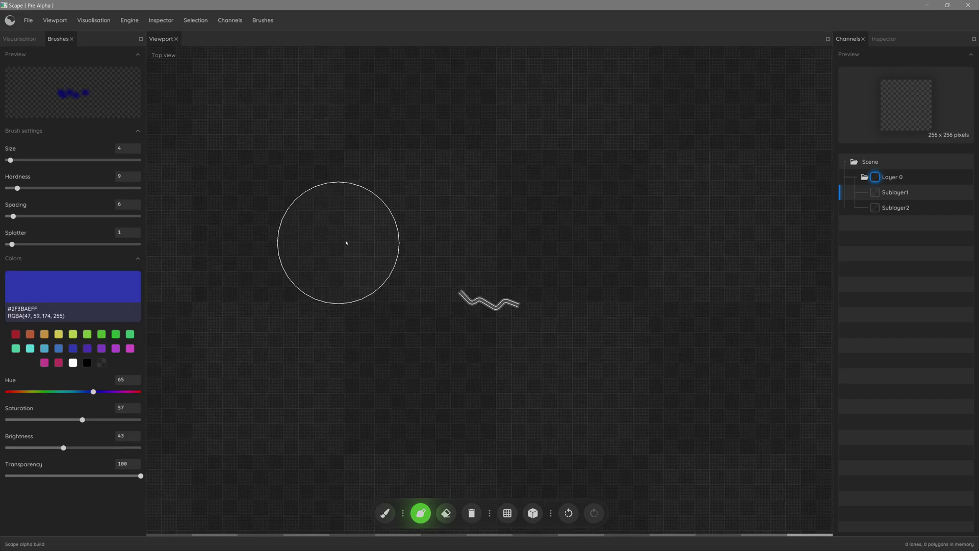
pyautogui.moveTo(453, 159)
pyautogui.mouseDown()
pyautogui.moveTo(622, 188)
pyautogui.moveTo(634, 300)
pyautogui.moveTo(587, 352)
pyautogui.moveTo(479, 399)
pyautogui.moveTo(360, 394)
pyautogui.moveTo(241, 306)
pyautogui.moveTo(358, 181)
pyautogui.moveTo(510, 165)
pyautogui.mouseUp()
pyautogui.scroll(-5, 557, 312)
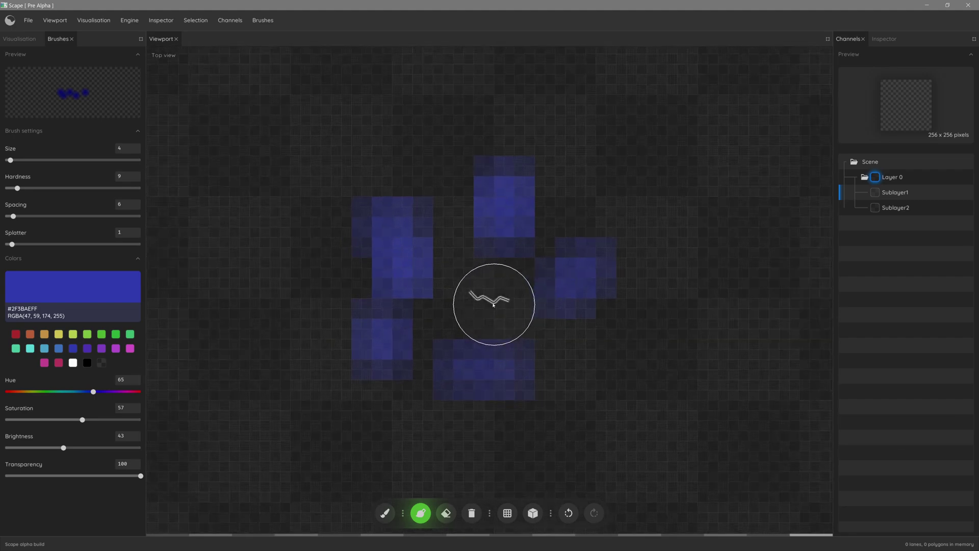
pyautogui.scroll(-2, 471, 295)
# Enlarge the brush to 12, paint a soft blue stroke, then sweep light blue over it at spacing 1.
pyautogui.moveTo(11, 160); pyautogui.dragTo(22, 161)
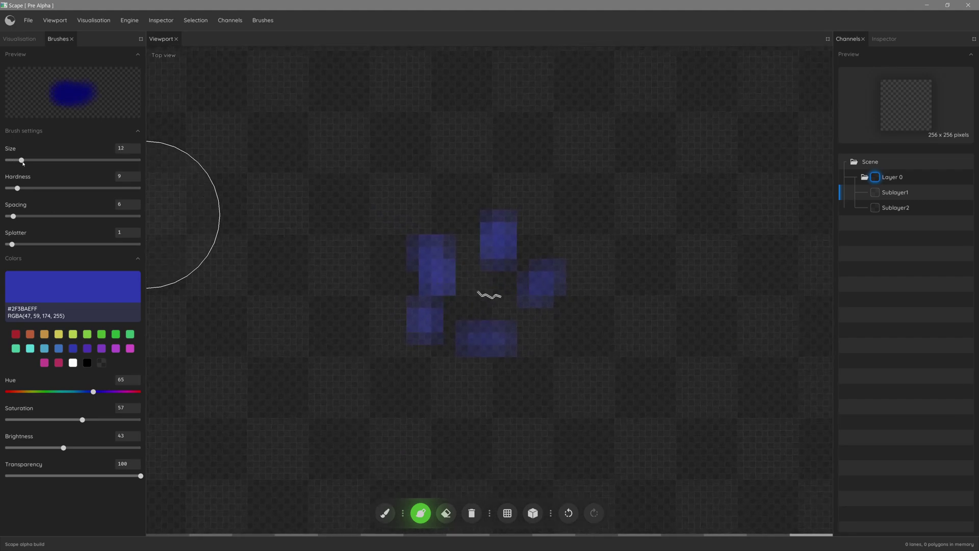
pyautogui.moveTo(357, 171)
pyautogui.mouseDown()
pyautogui.moveTo(335, 361)
pyautogui.moveTo(640, 299)
pyautogui.moveTo(452, 168)
pyautogui.moveTo(496, 361)
pyautogui.moveTo(479, 255)
pyautogui.moveTo(418, 286)
pyautogui.moveTo(572, 359)
pyautogui.moveTo(602, 337)
pyautogui.mouseUp()
pyautogui.click(45, 351)
pyautogui.moveTo(14, 217)
pyautogui.mouseDown()
pyautogui.moveTo(4, 219)
pyautogui.moveTo(11, 246)
pyautogui.mouseUp()
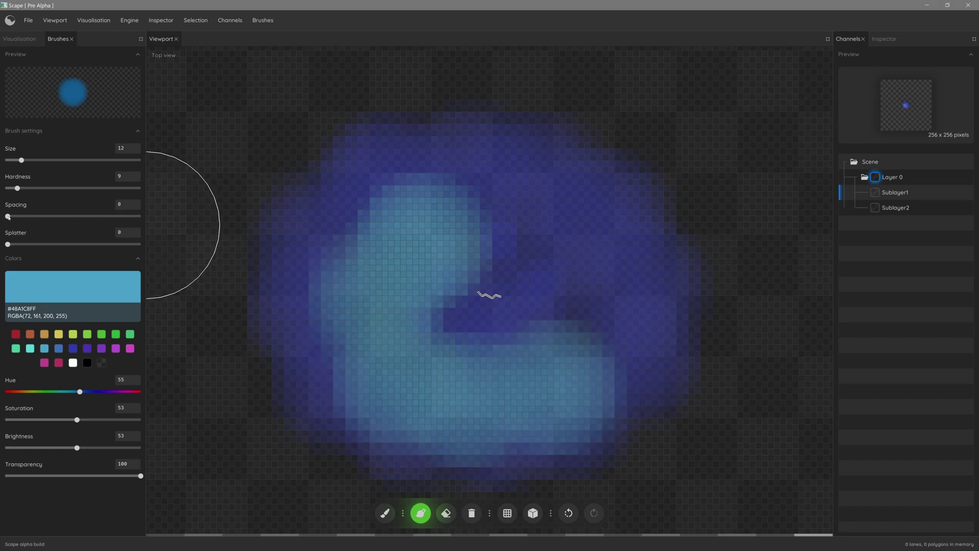
pyautogui.moveTo(8, 217); pyautogui.dragTo(6, 217)
pyautogui.moveTo(405, 158)
pyautogui.mouseDown()
pyautogui.moveTo(404, 187)
pyautogui.moveTo(483, 366)
pyautogui.moveTo(586, 328)
pyautogui.moveTo(444, 282)
pyautogui.mouseUp()
# Paint a white stroke, add translucent grey strokes at brightness 66 and transparency 19, then select Sublayer2.
pyautogui.click(73, 363)
pyautogui.moveTo(385, 234)
pyautogui.mouseDown()
pyautogui.moveTo(353, 315)
pyautogui.moveTo(481, 382)
pyautogui.moveTo(510, 367)
pyautogui.mouseUp()
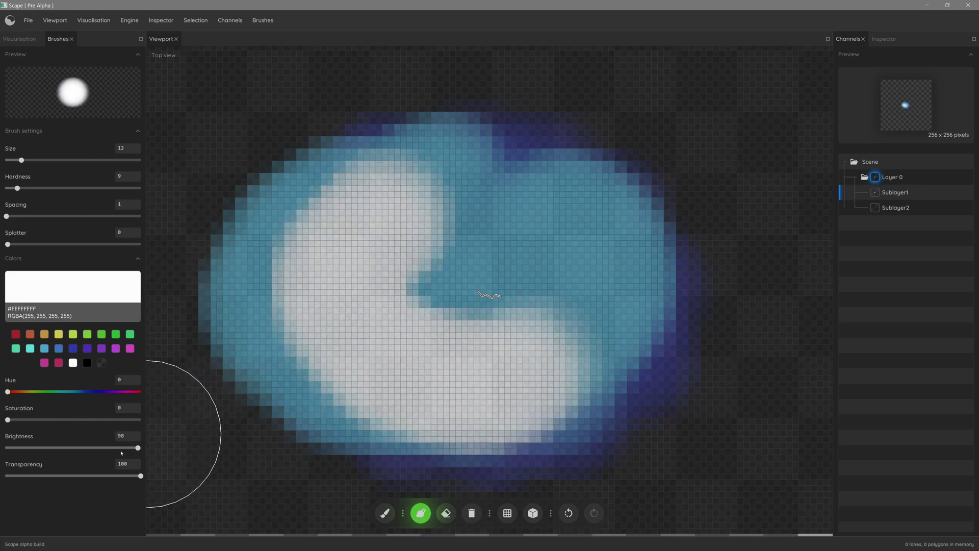
pyautogui.moveTo(141, 448); pyautogui.dragTo(95, 447)
pyautogui.moveTo(141, 475); pyautogui.dragTo(30, 475)
pyautogui.moveTo(437, 186)
pyautogui.mouseDown()
pyautogui.moveTo(575, 110)
pyautogui.moveTo(728, 257)
pyautogui.moveTo(599, 424)
pyautogui.moveTo(590, 166)
pyautogui.moveTo(701, 273)
pyautogui.moveTo(547, 283)
pyautogui.moveTo(416, 133)
pyautogui.moveTo(354, 297)
pyautogui.moveTo(488, 237)
pyautogui.moveTo(540, 336)
pyautogui.moveTo(616, 208)
pyautogui.moveTo(628, 256)
pyautogui.mouseUp()
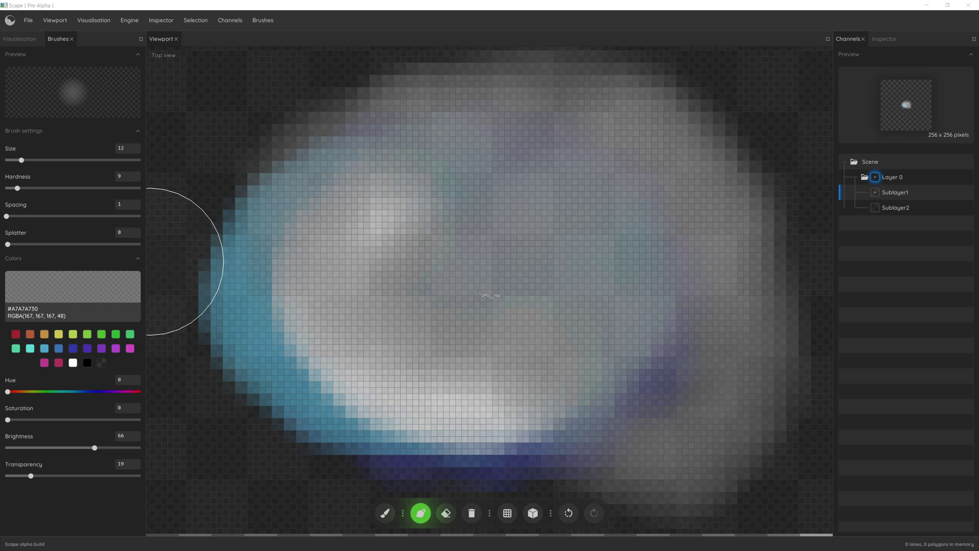
pyautogui.click(895, 207)
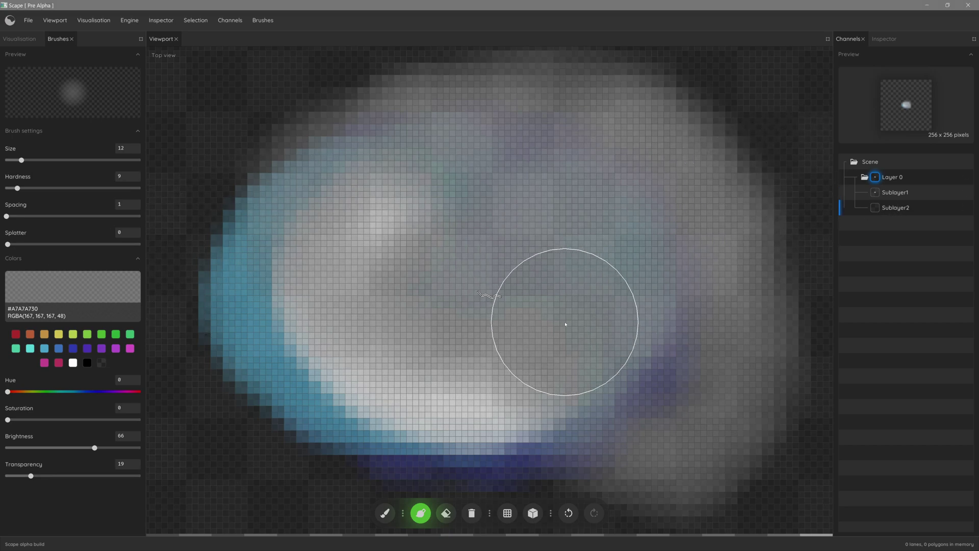
pyautogui.scroll(-3, 581, 297)
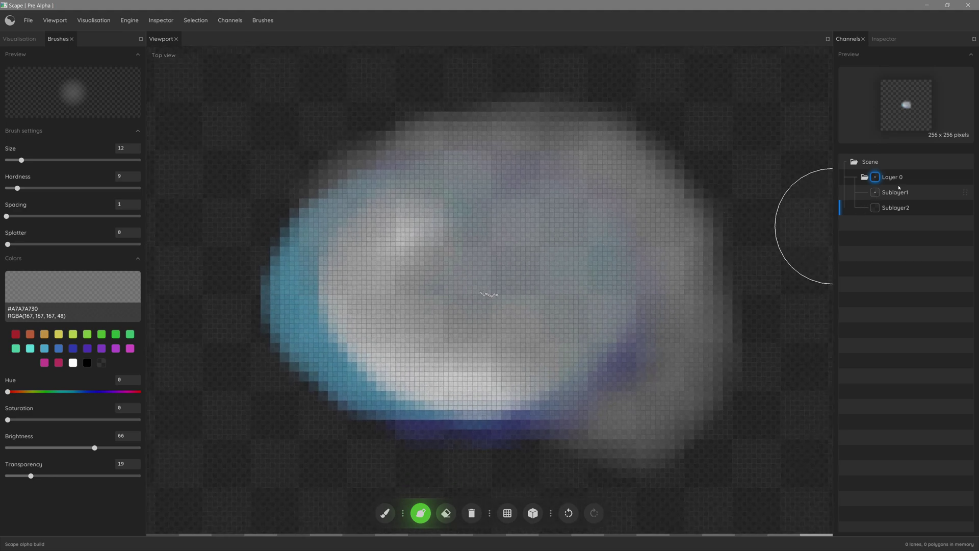
# Assign Population to Layer 0, then the Deviation and Population channels to Sublayer1.
pyautogui.rightClick(894, 181)
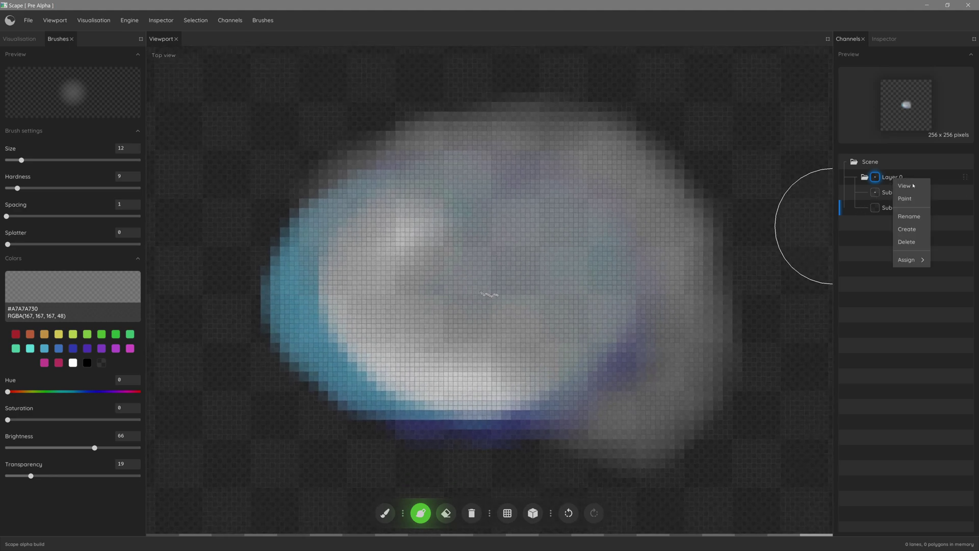
pyautogui.moveTo(910, 260)
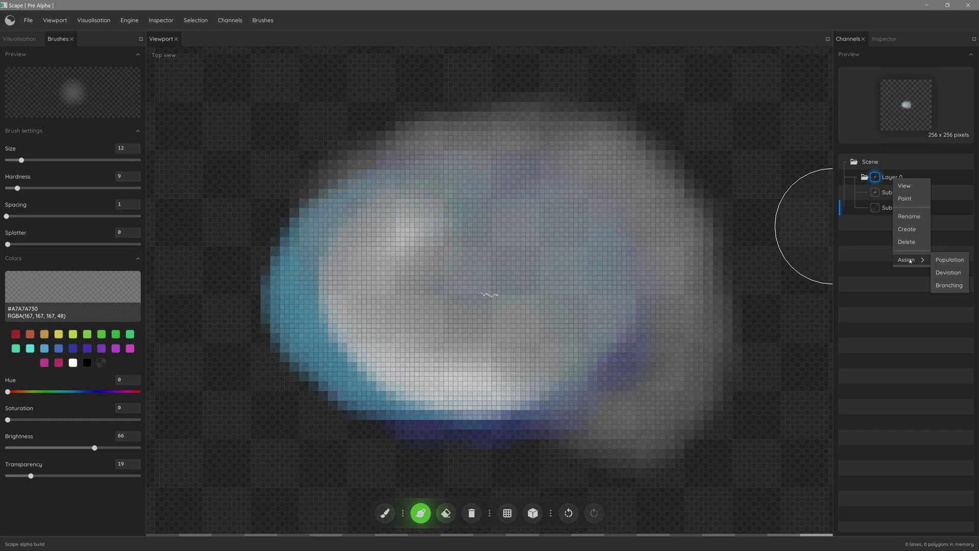
pyautogui.click(949, 260)
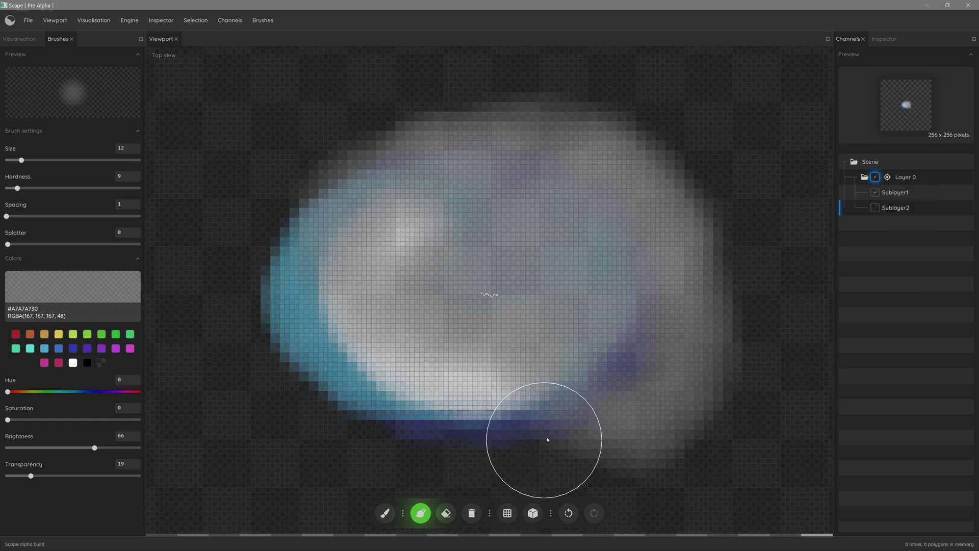
pyautogui.rightClick(896, 193)
pyautogui.moveTo(921, 275)
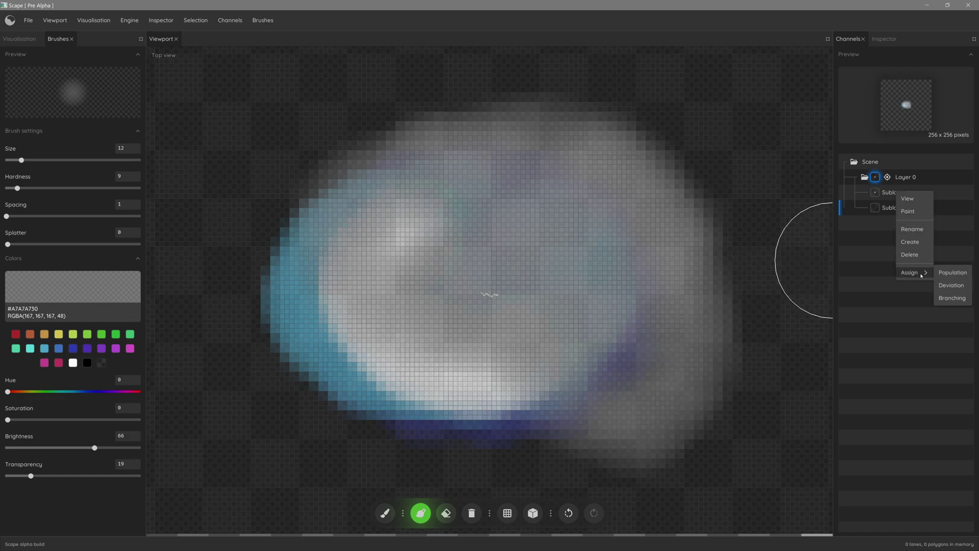
pyautogui.click(948, 286)
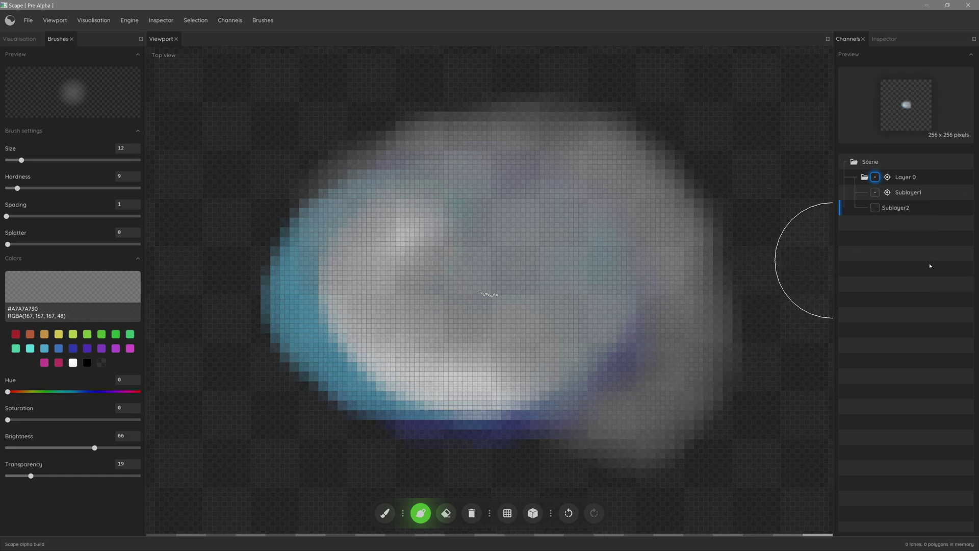
pyautogui.rightClick(902, 194)
pyautogui.moveTo(918, 273)
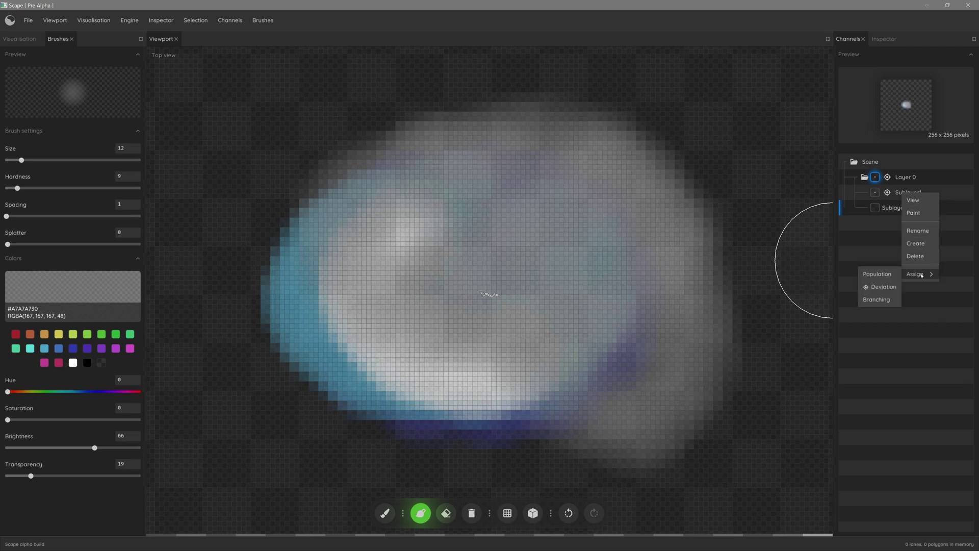
pyautogui.click(882, 275)
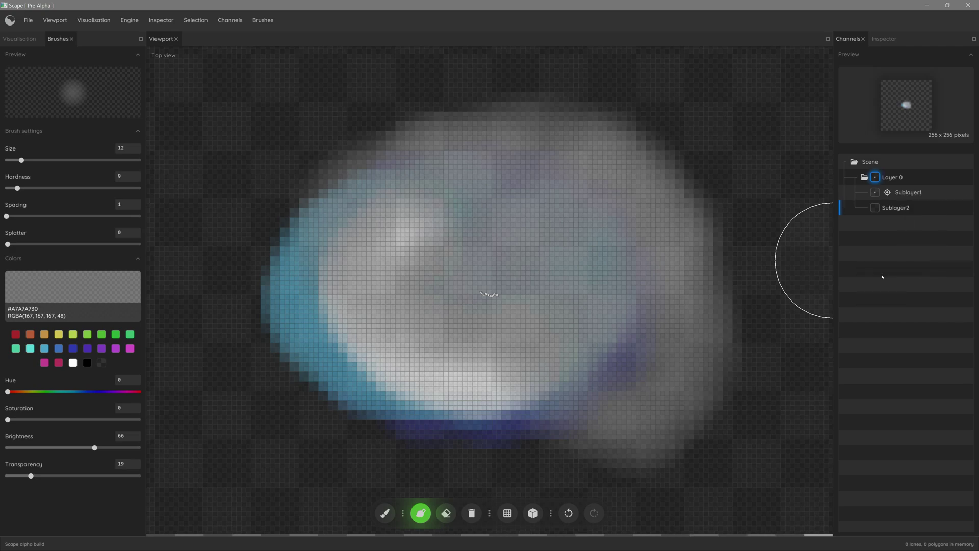
# View the still-empty Sublayer2 on its own.
pyautogui.rightClick(904, 194)
pyautogui.moveTo(917, 274)
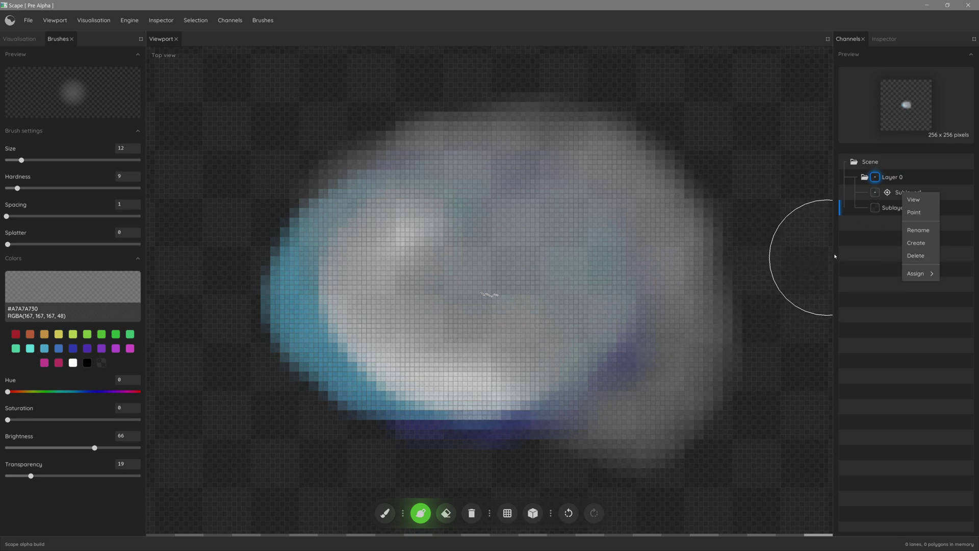
pyautogui.click(878, 209)
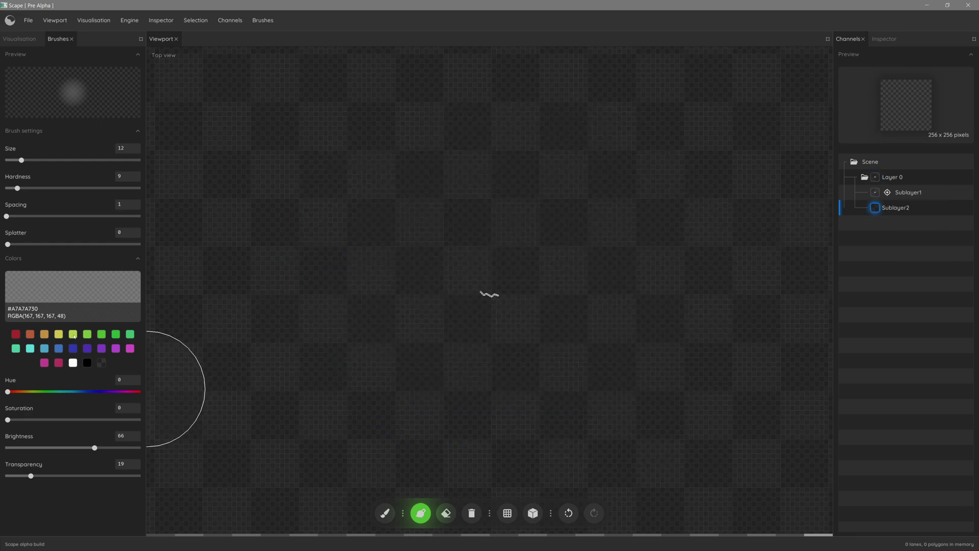
# Brush a yellow-green diagonal stroke across the terrain, then drag Sublayer2 above Sublayer1 under Layer 0.
pyautogui.click(77, 335)
pyautogui.moveTo(214, 101)
pyautogui.mouseDown()
pyautogui.moveTo(691, 383)
pyautogui.moveTo(755, 436)
pyautogui.mouseUp()
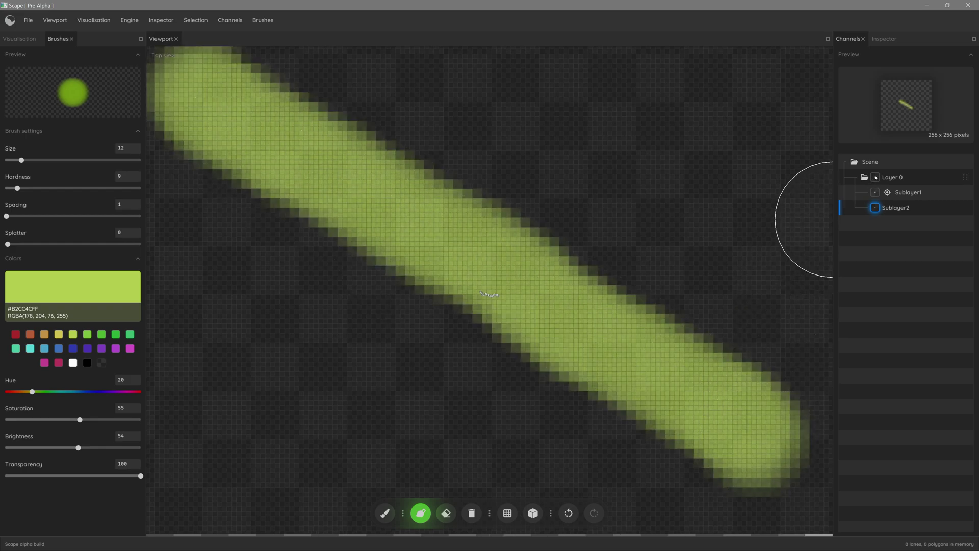
pyautogui.click(875, 177)
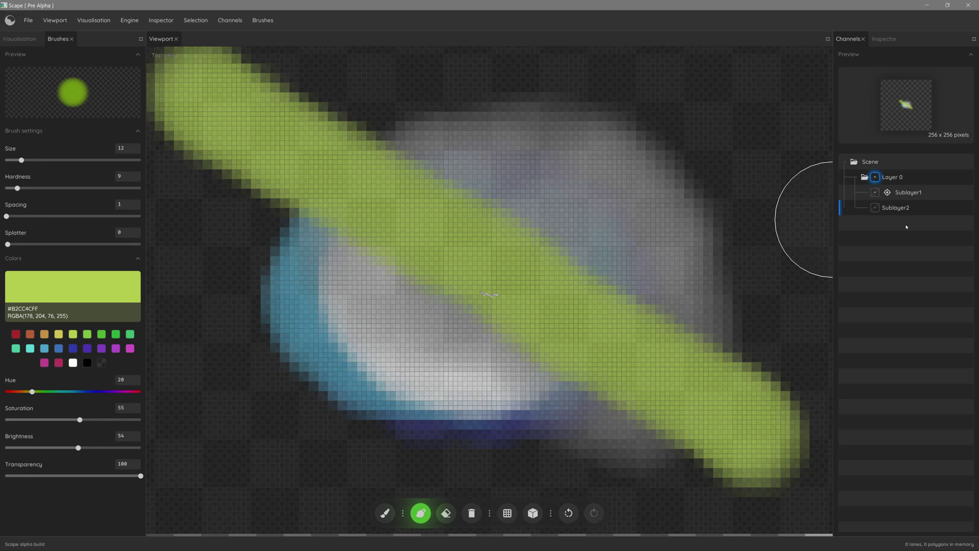
pyautogui.moveTo(965, 208); pyautogui.dragTo(968, 188)
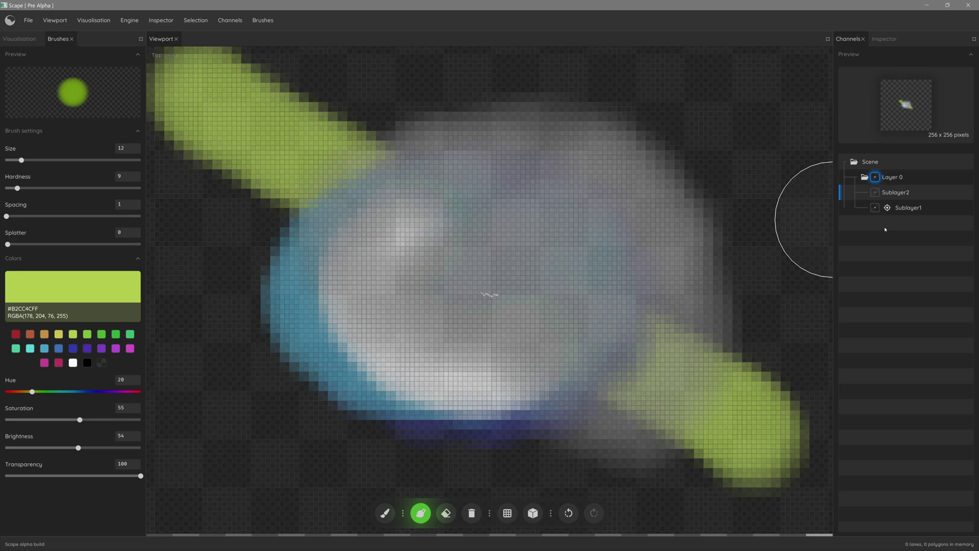
# Replace Sublayer2's name with 'Top channel' through Rename.
pyautogui.rightClick(896, 195)
pyautogui.click(913, 230)
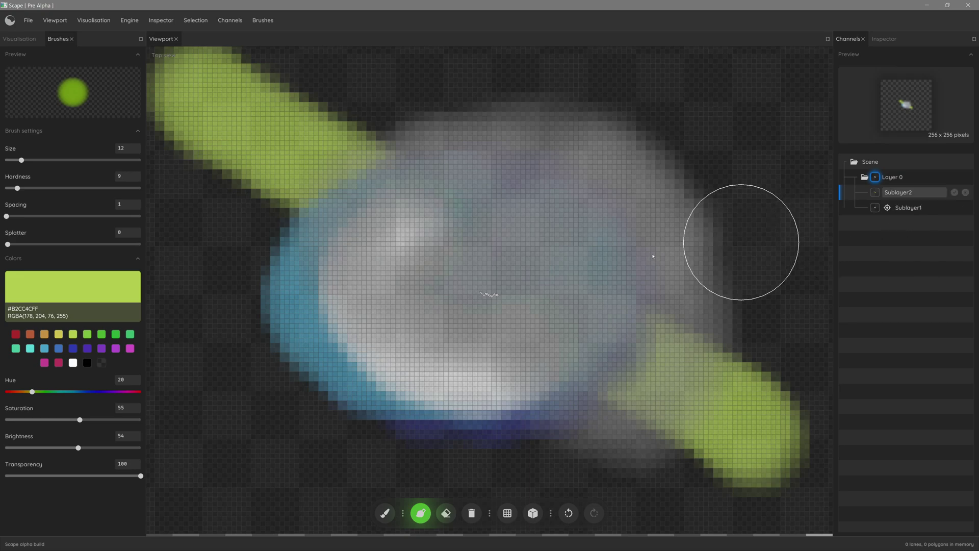
pyautogui.moveTo(912, 193); pyautogui.dragTo(884, 192)
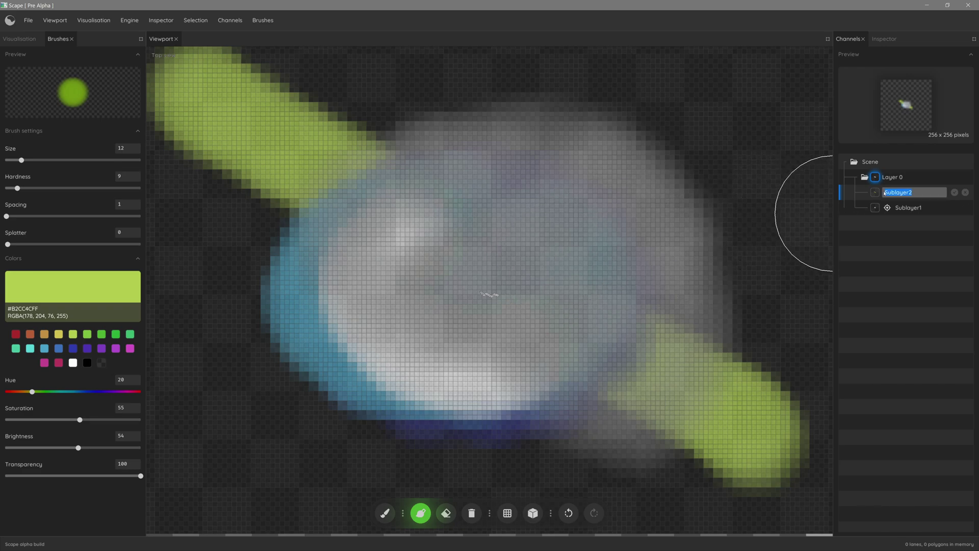
pyautogui.write('Top')
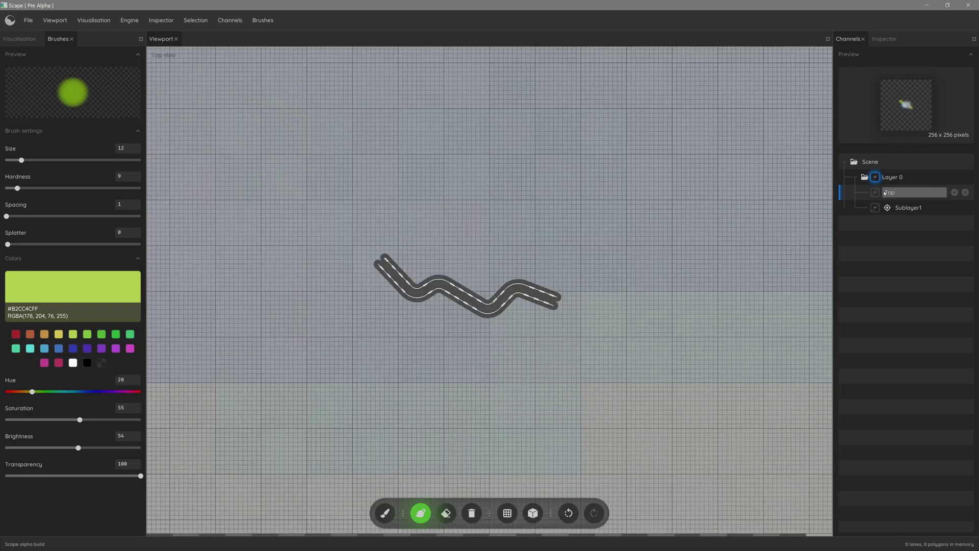
pyautogui.write(' channel')
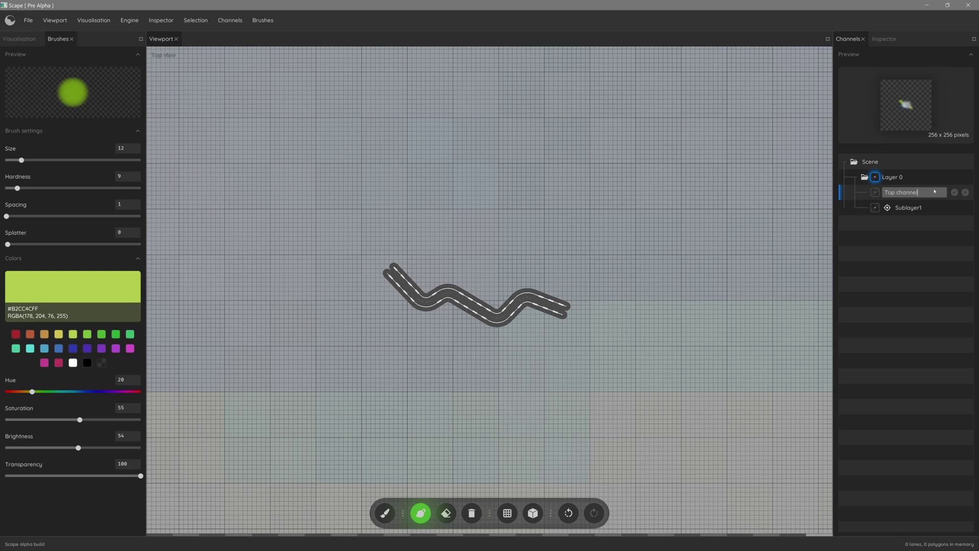
pyautogui.press('Return')
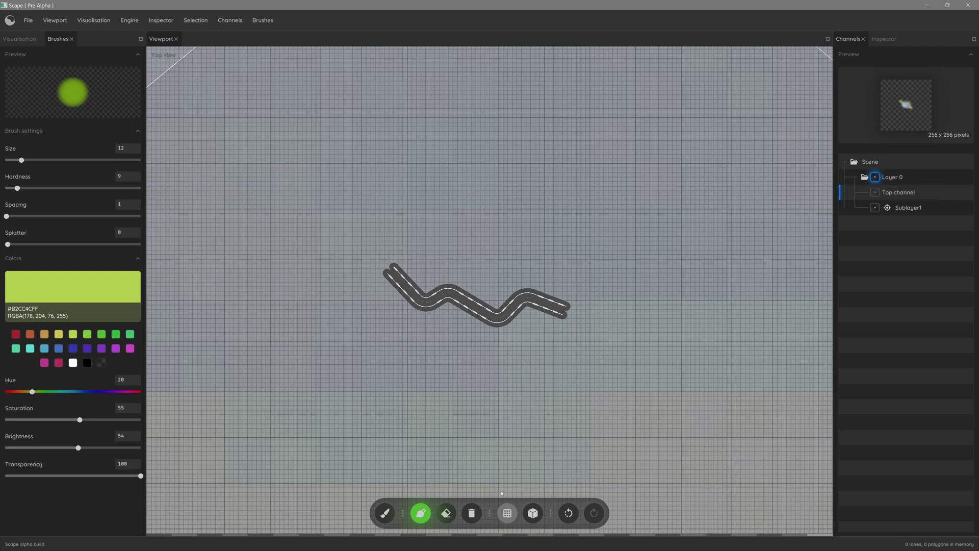
# Zoom out, switch to the camera navigation tools, and drag Sublayer1 above Top channel.
pyautogui.scroll(-10, 496, 473)
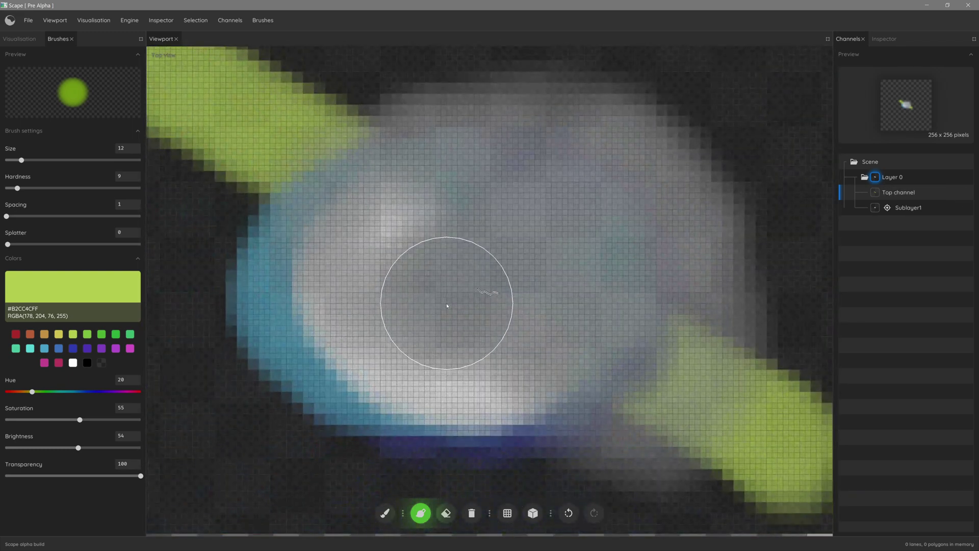
pyautogui.scroll(-3, 446, 306)
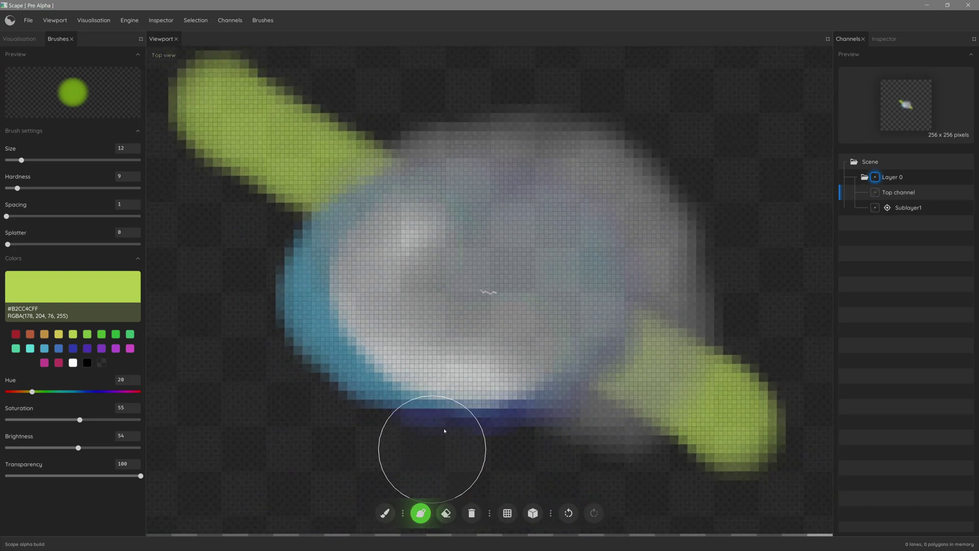
pyautogui.moveTo(385, 512)
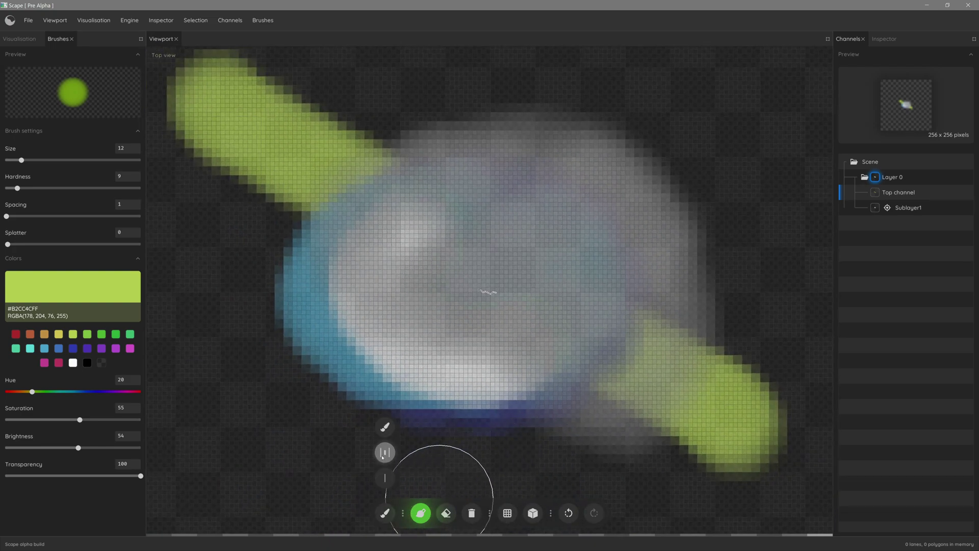
pyautogui.click(385, 452)
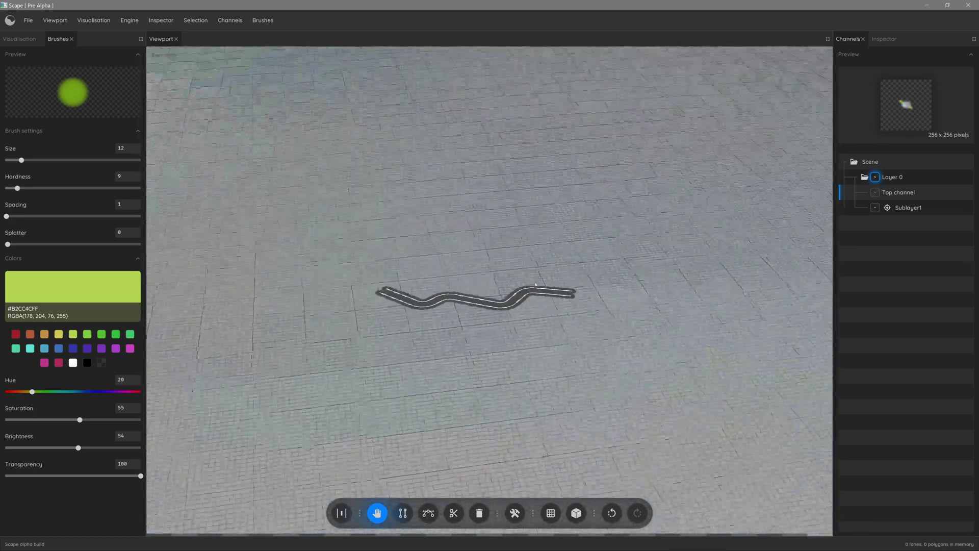
pyautogui.scroll(-5, 549, 281)
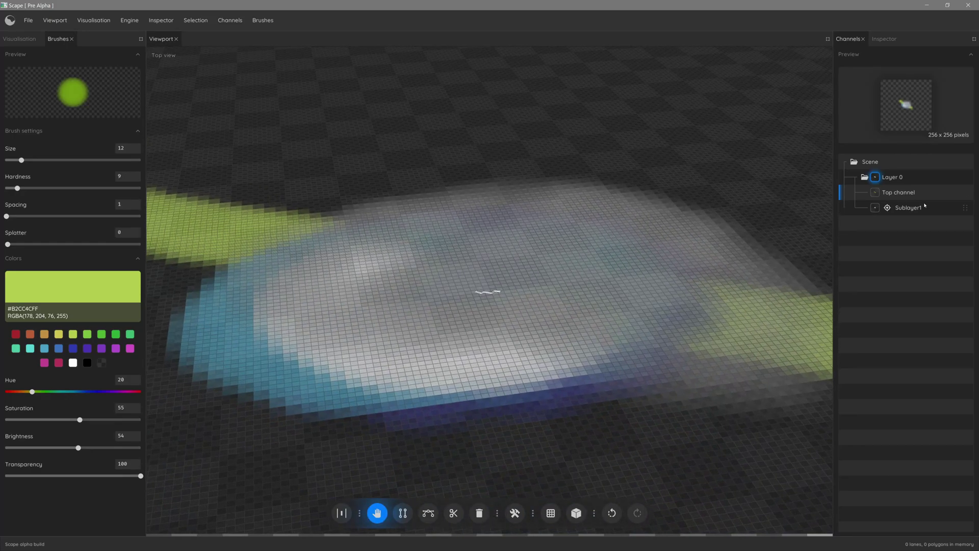
pyautogui.moveTo(963, 210); pyautogui.dragTo(963, 184)
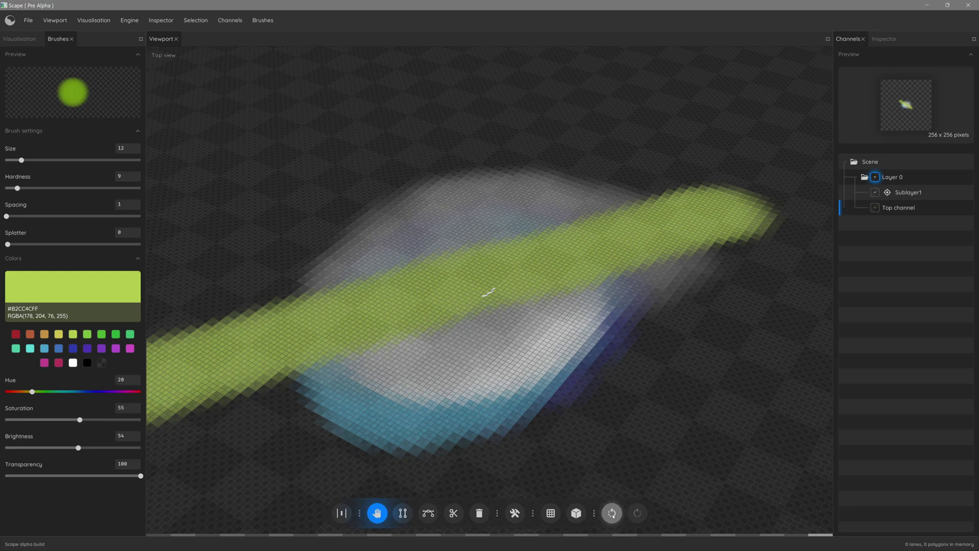
# Undo the layer reorder and every green, white, cyan and blue paint stroke until Layer 0 is blank.
pyautogui.click(613, 516)
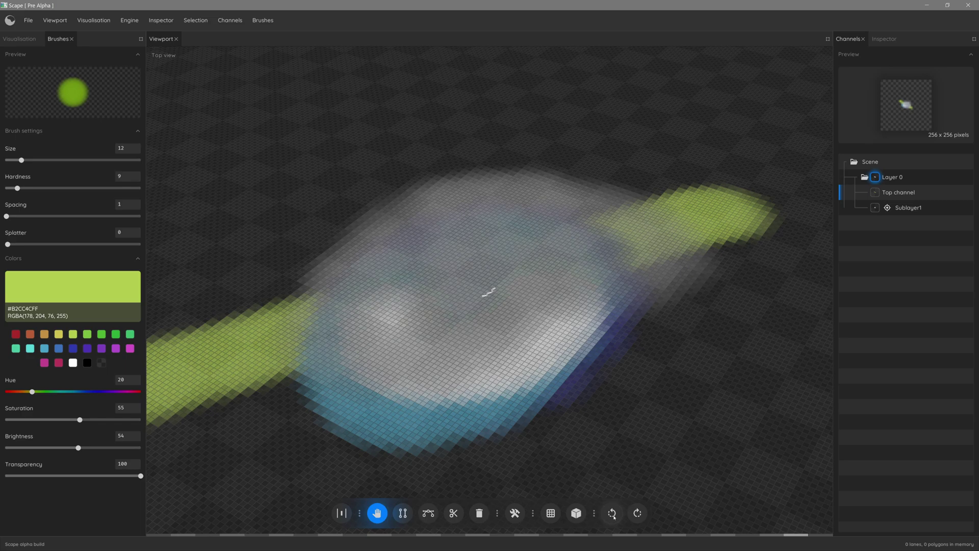
pyautogui.click(613, 516)
pyautogui.click(613, 516)
pyautogui.click(613, 516)
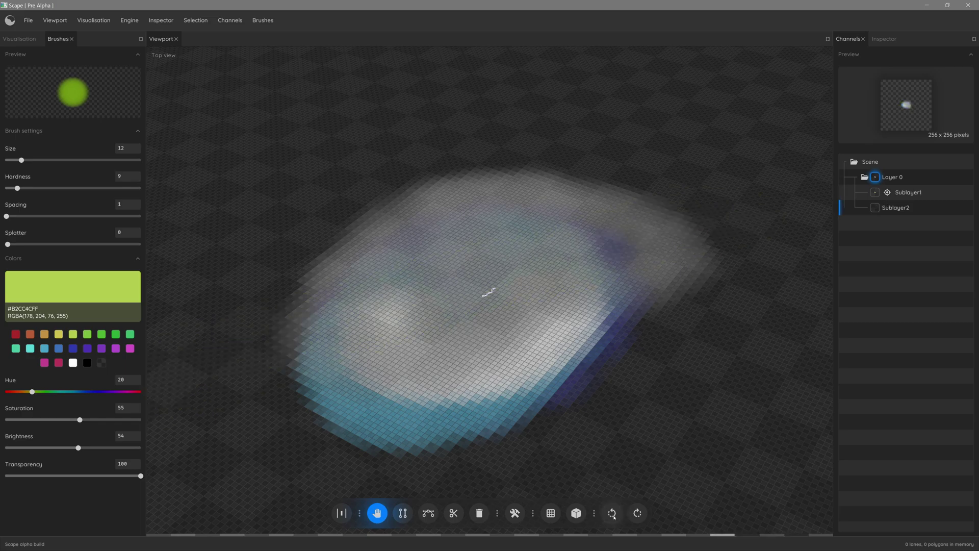
pyautogui.click(613, 516)
pyautogui.click(613, 516)
pyautogui.click(614, 516)
pyautogui.click(613, 516)
pyautogui.click(614, 516)
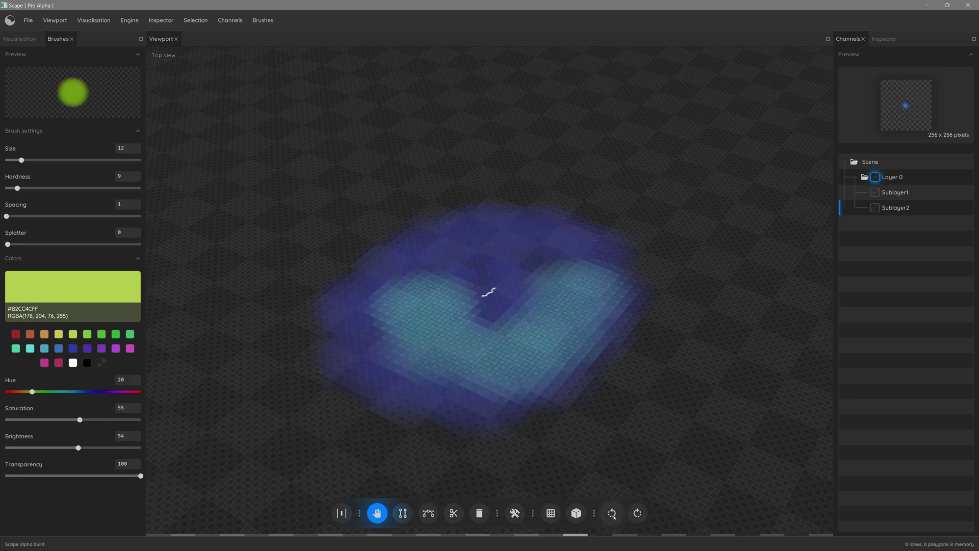
pyautogui.click(614, 516)
pyautogui.click(613, 516)
pyautogui.click(614, 516)
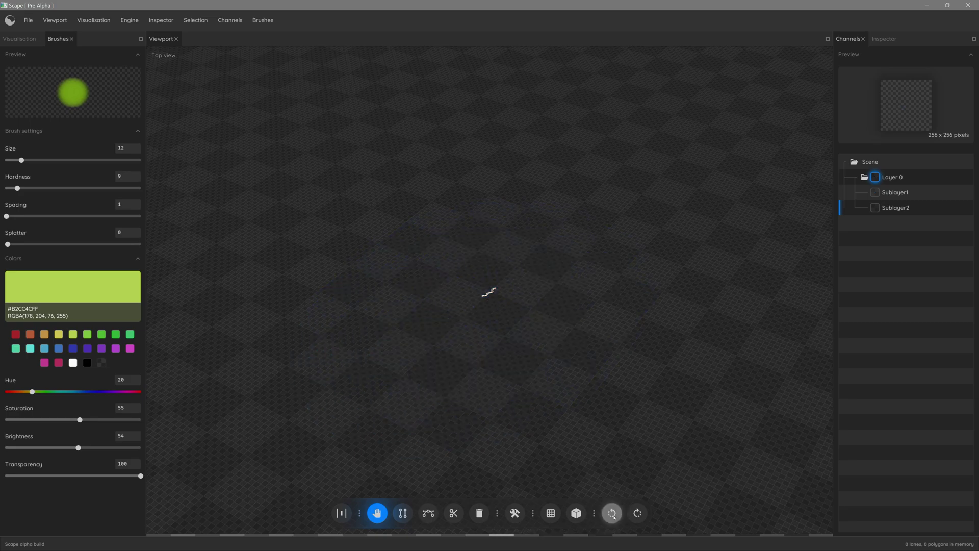
# Return to the top view and delete the road from its right end leftward, keeping the left bend.
pyautogui.click(551, 513)
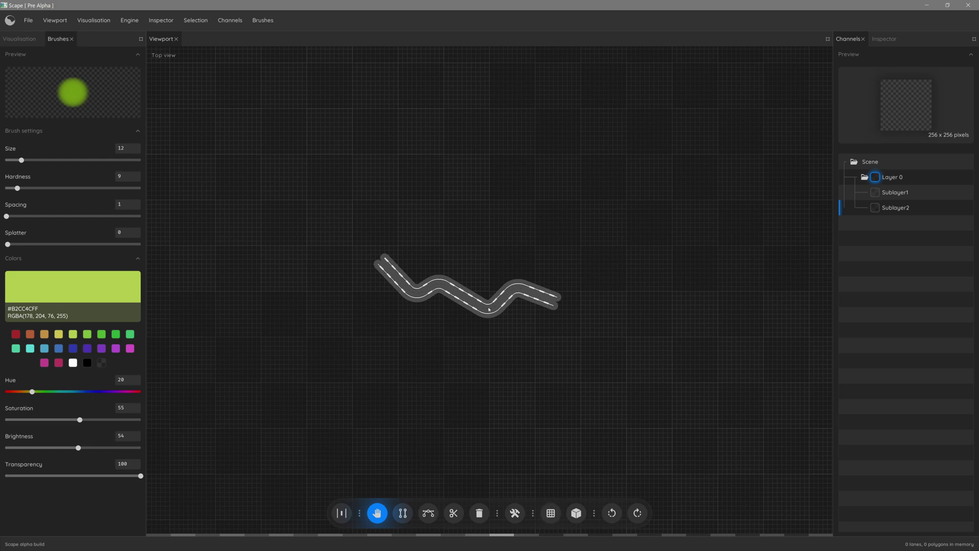
pyautogui.scroll(3, 474, 307)
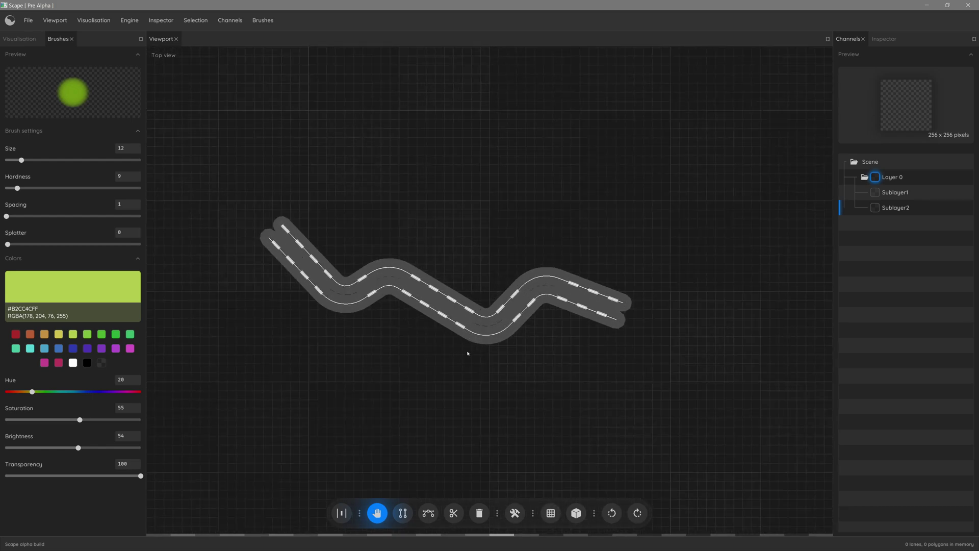
pyautogui.click(479, 513)
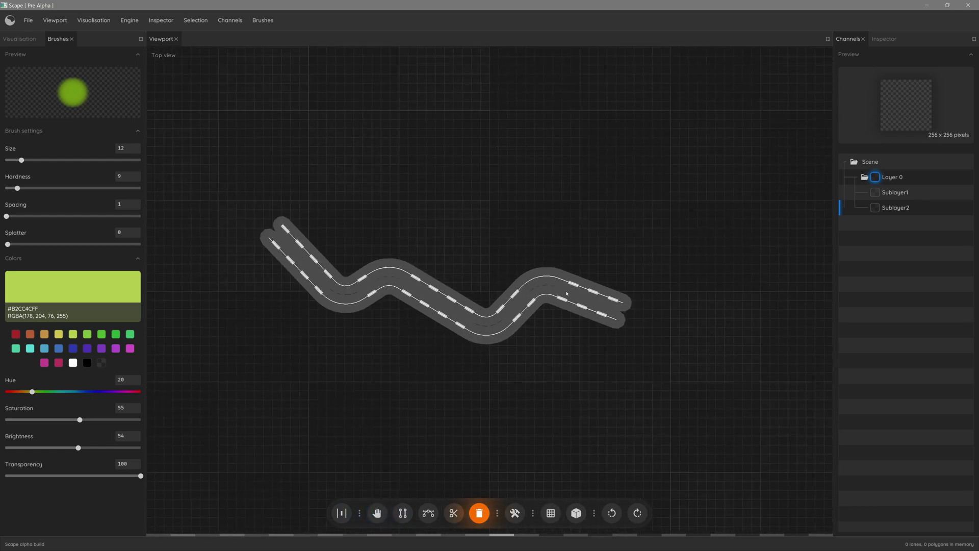
pyautogui.moveTo(566, 293)
pyautogui.mouseDown()
pyautogui.moveTo(538, 285)
pyautogui.moveTo(492, 313)
pyautogui.moveTo(375, 289)
pyautogui.mouseUp()
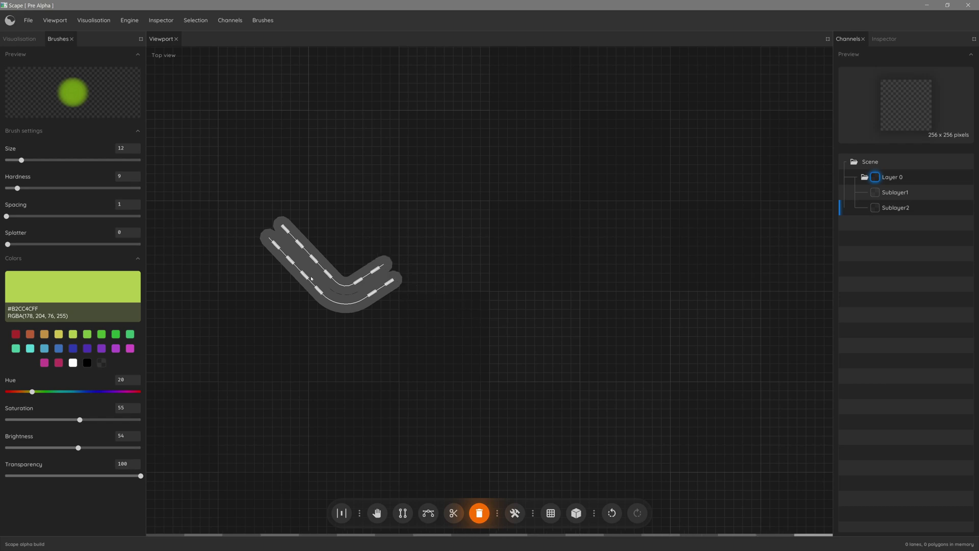